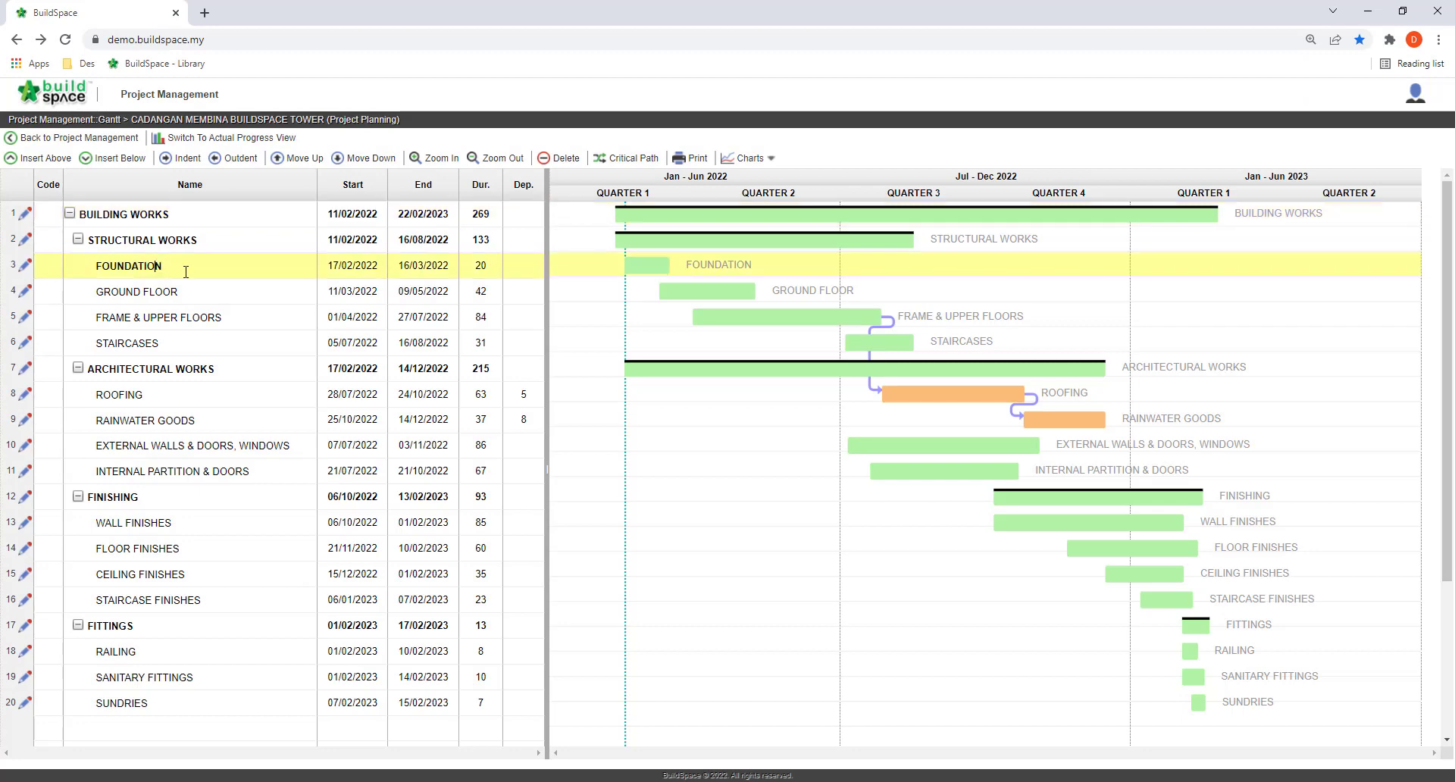
Open the task editor for the FRAME & UPPER FLOORS task under STRUCTURAL WORKS.
left_click(187, 293)
left_click(210, 319)
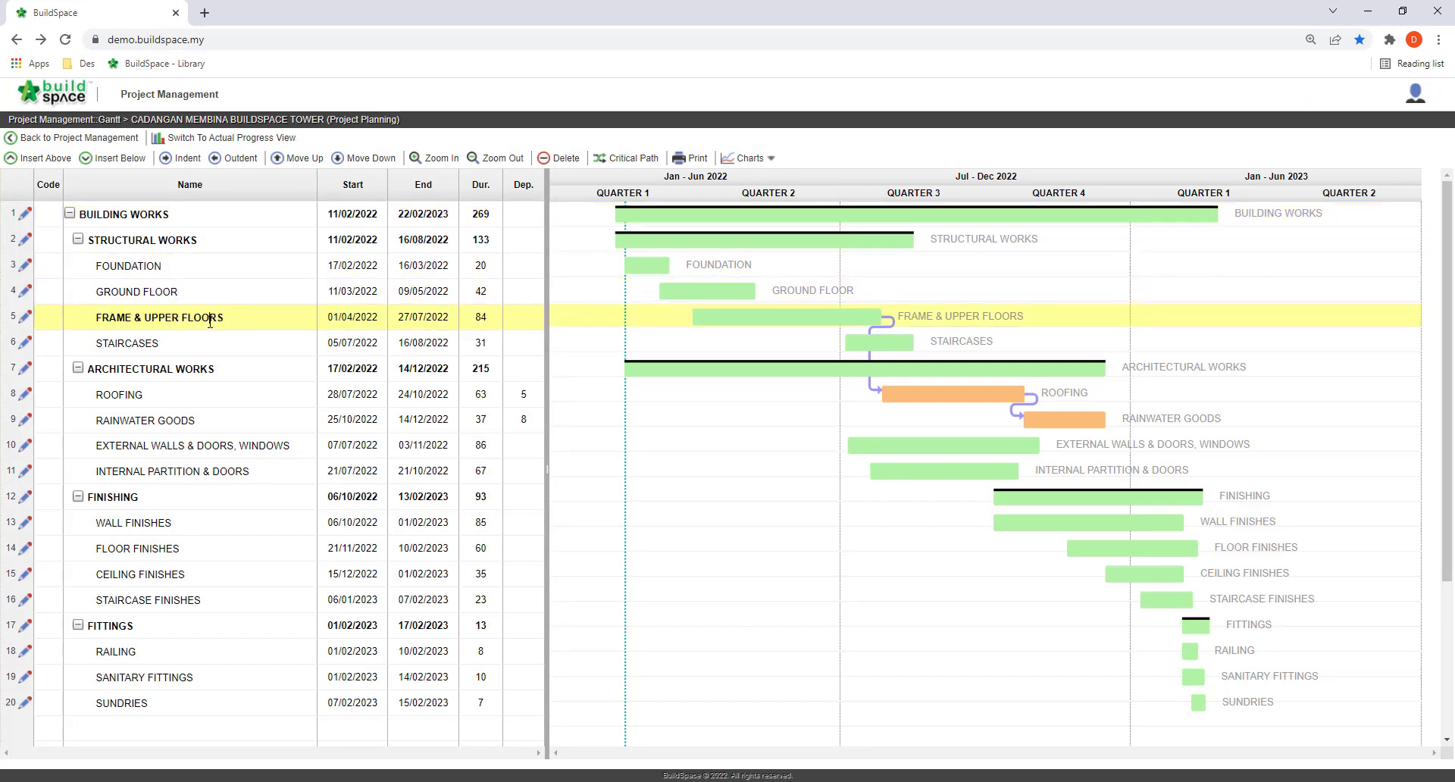
left_click(207, 343)
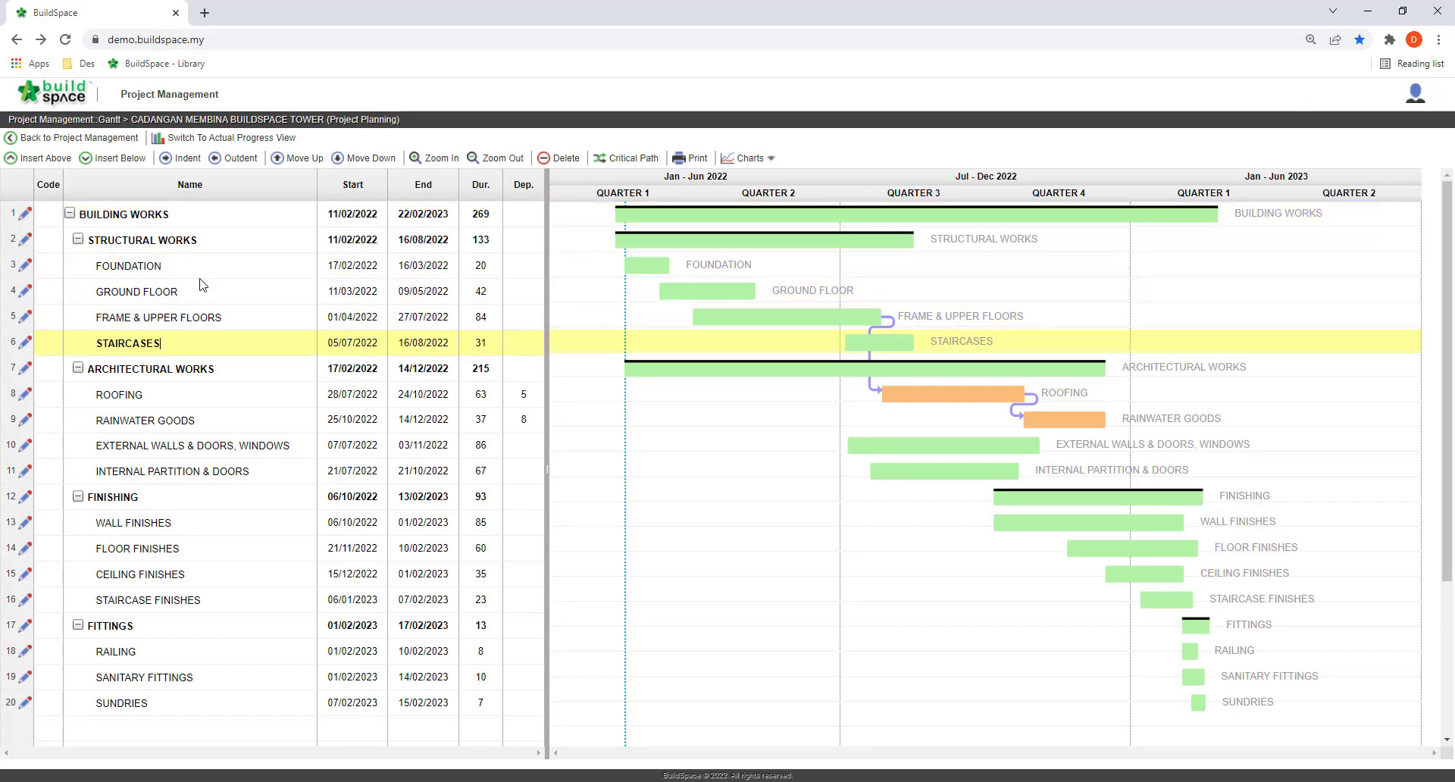
left_click(165, 322)
left_click(27, 321)
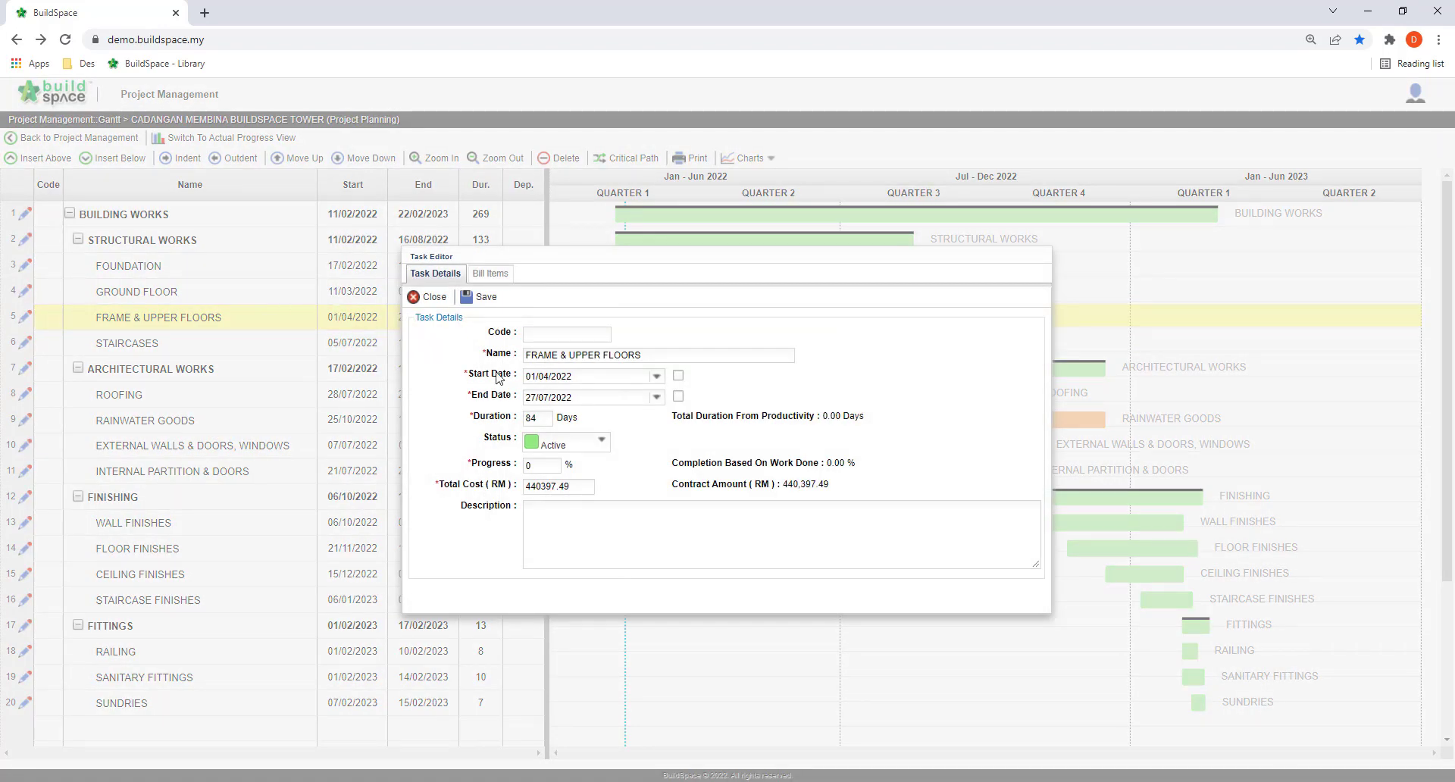
View the start date and end date calendars of the FRAME & UPPER FLOORS task without changing either date.
left_click(553, 376)
left_click(656, 377)
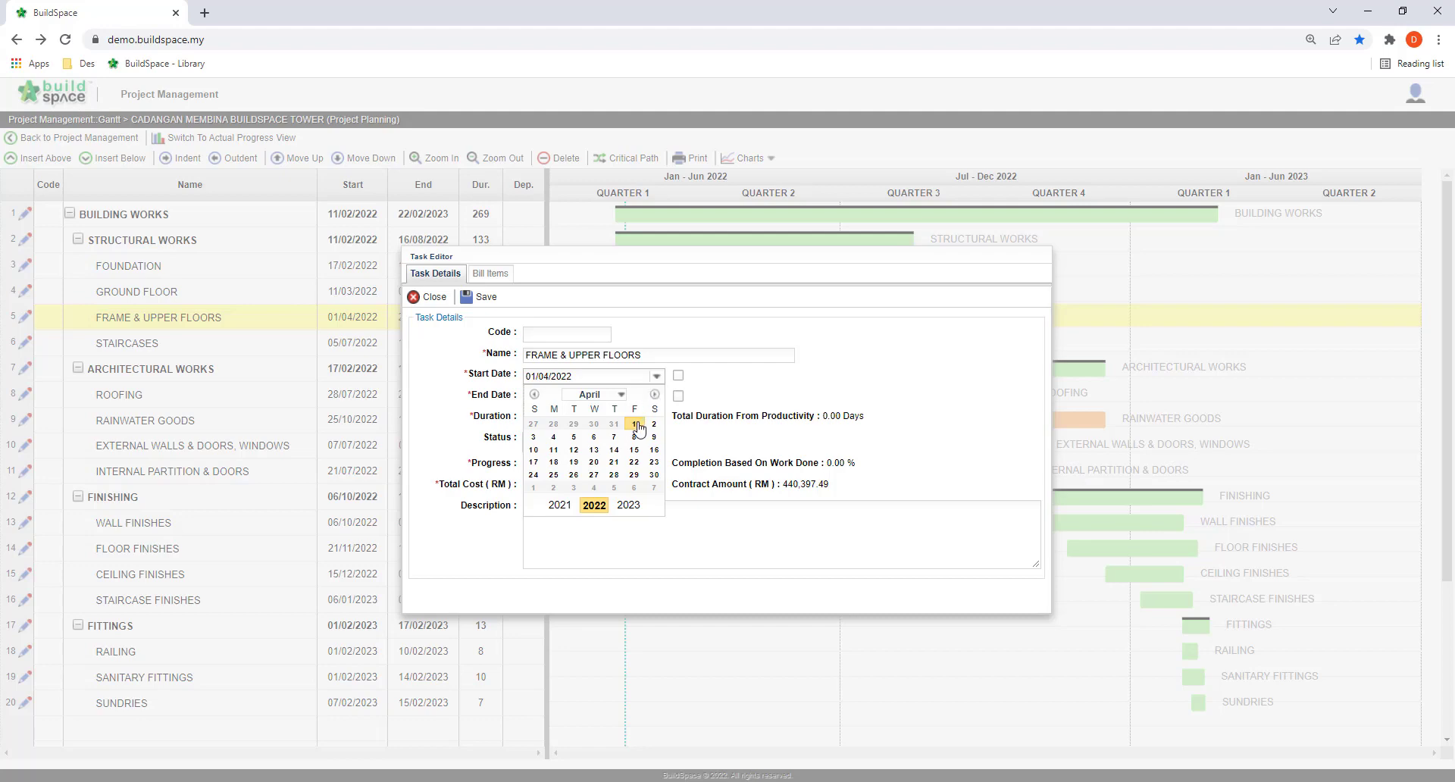
left_click(657, 377)
left_click(653, 398)
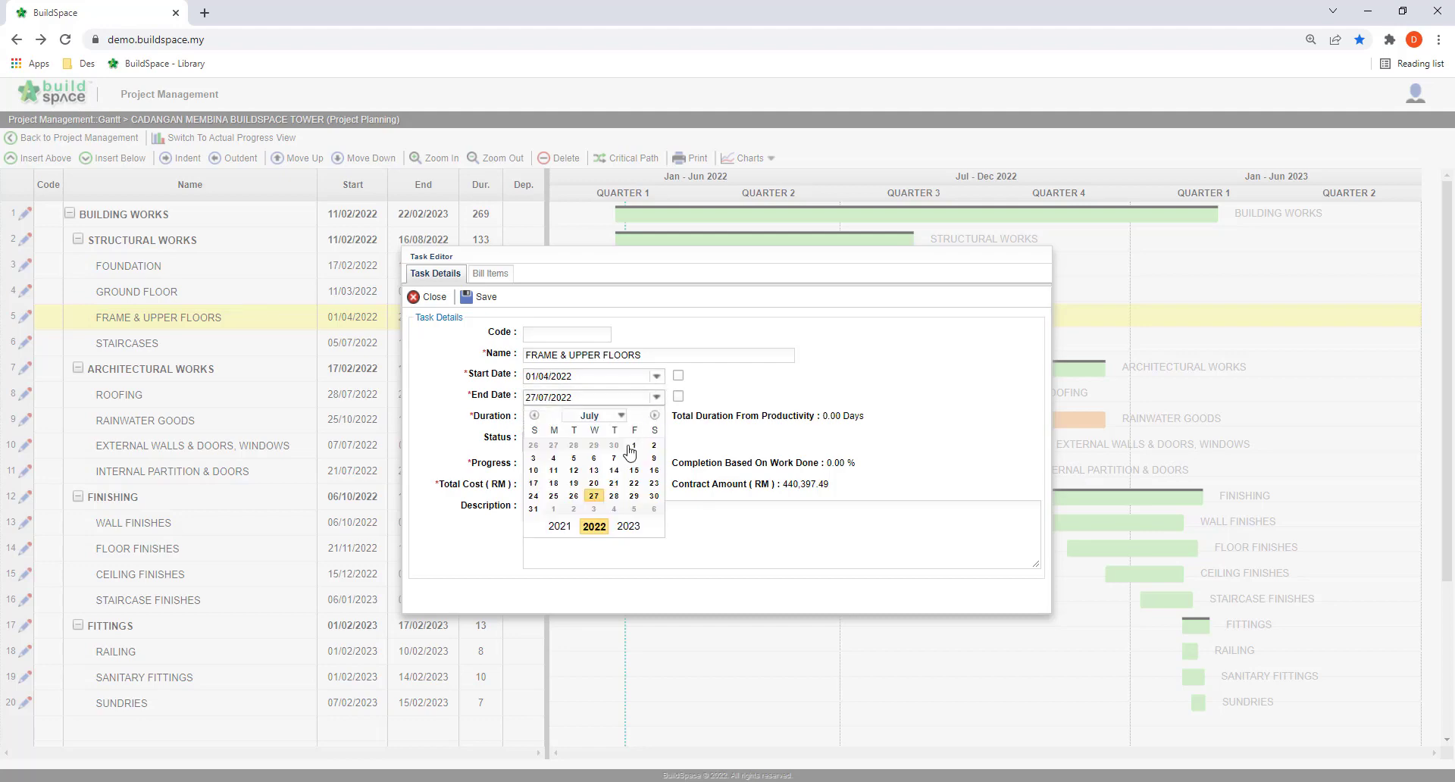
left_click(659, 398)
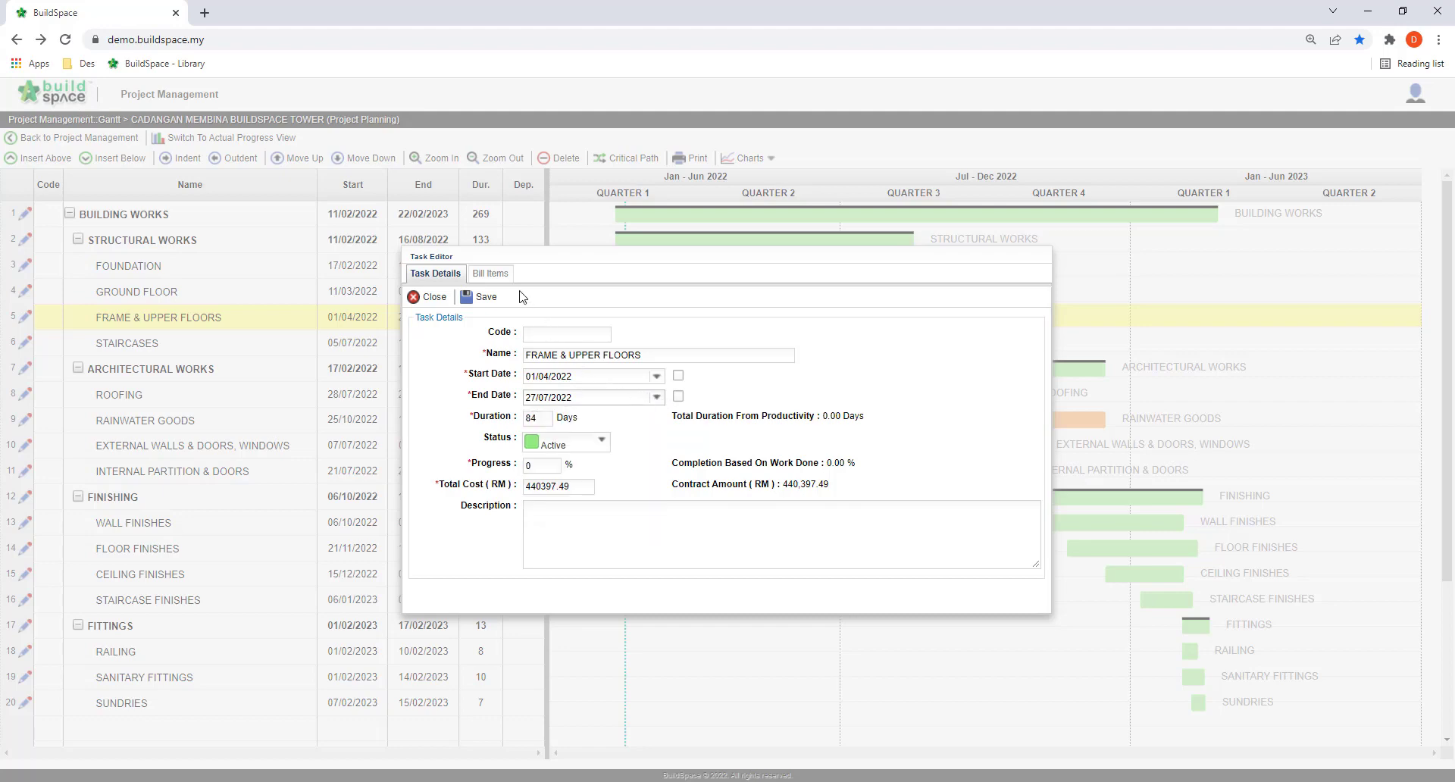
View the task's bill items and browse the FRAME element of Unit 1 for bill items to tag.
left_click(489, 274)
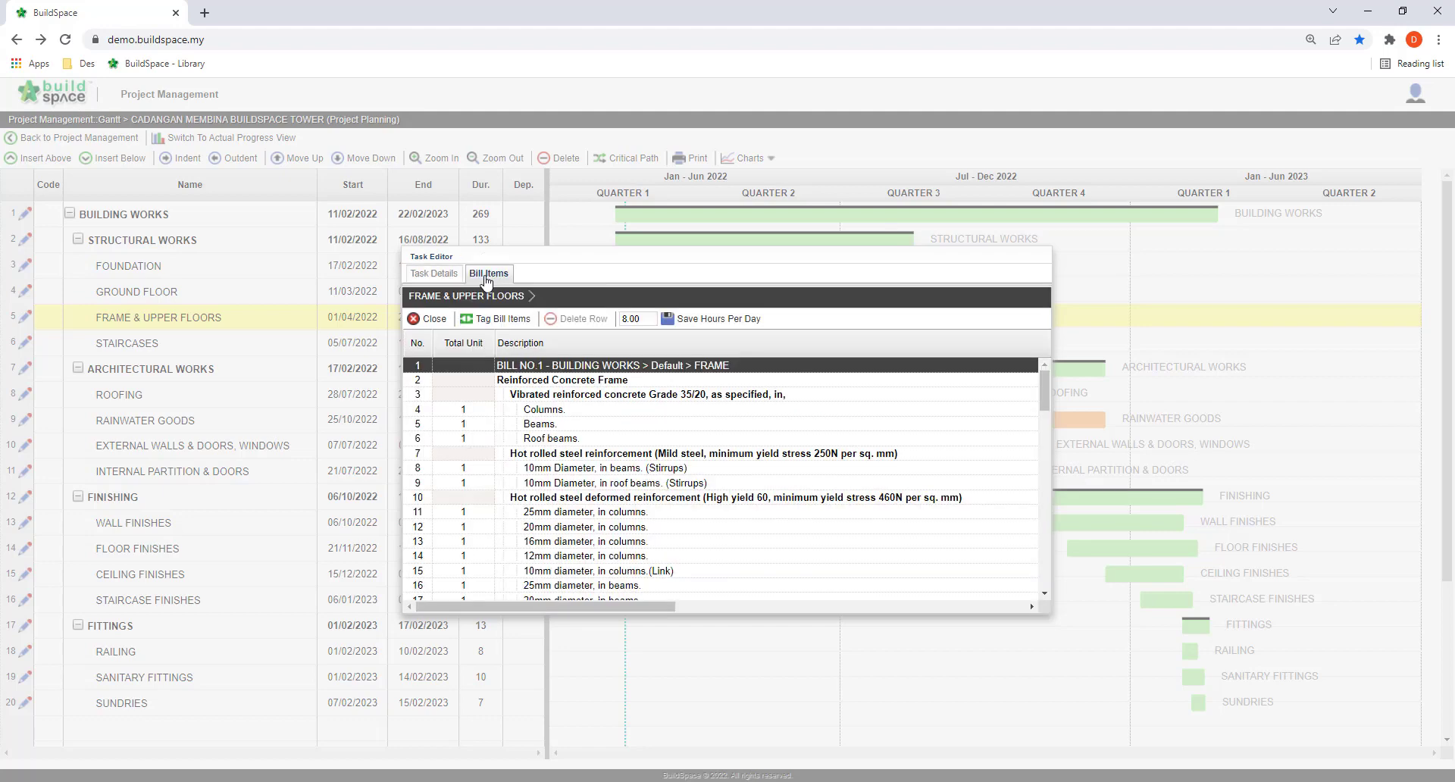
left_click(496, 319)
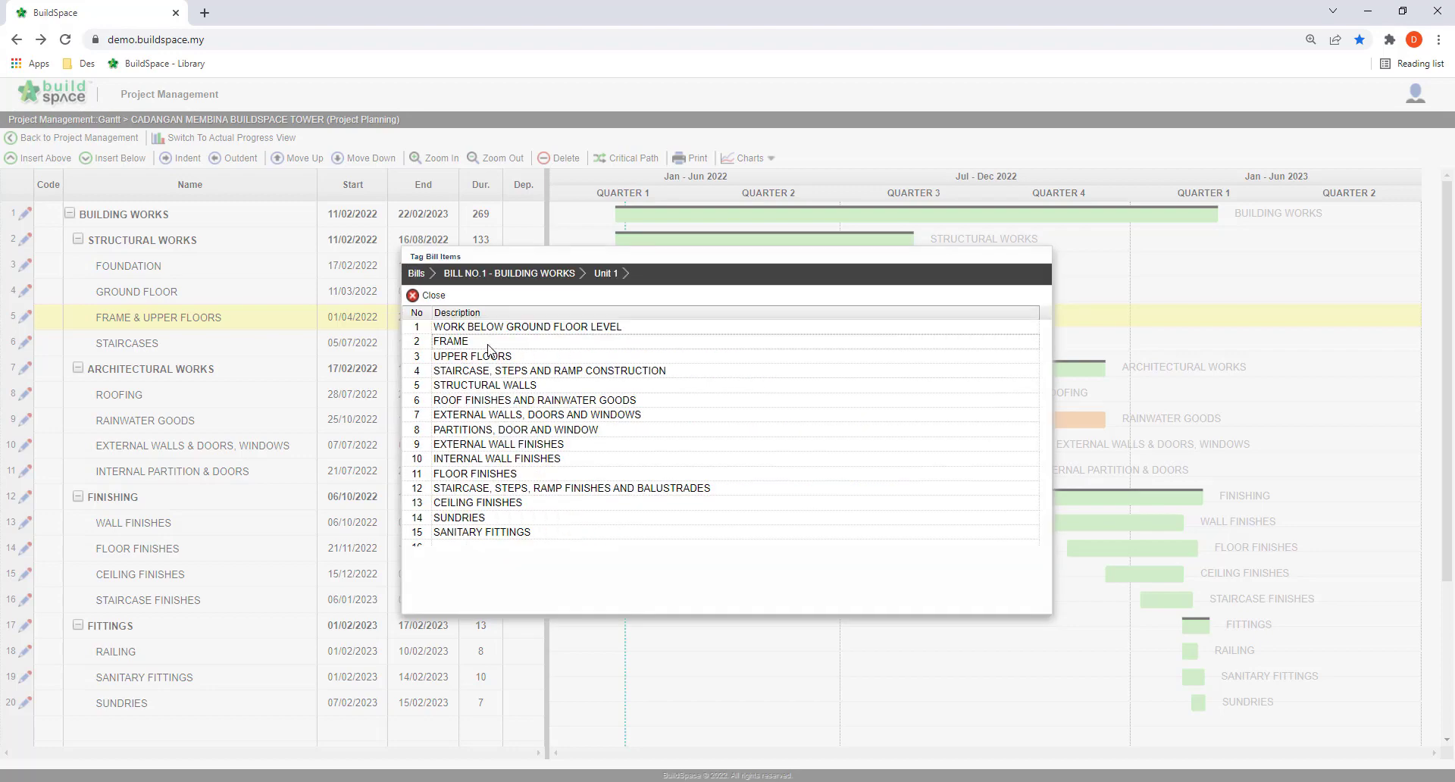
left_click(488, 343)
scroll(565, 410, "down", 5)
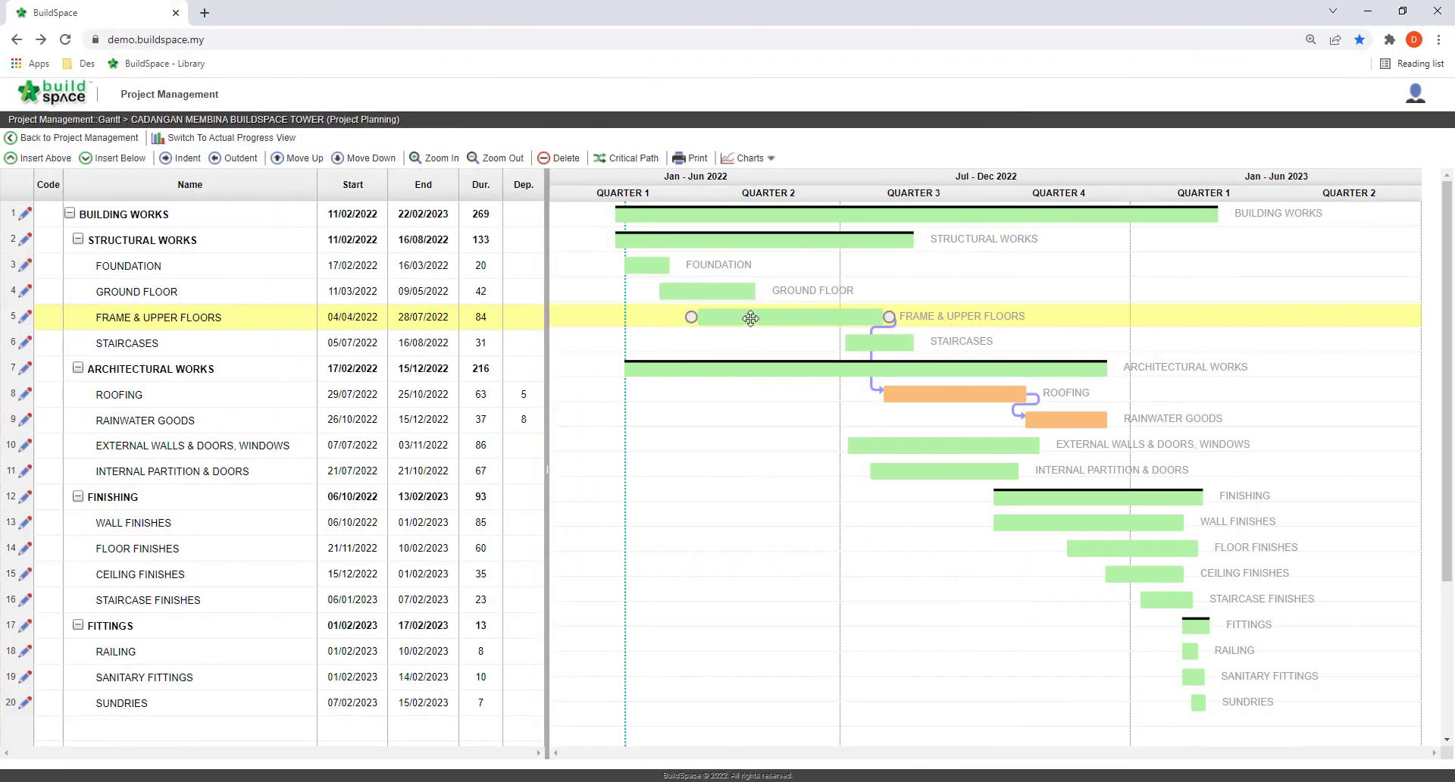
Reschedule the FRAME & UPPER FLOORS task on the Gantt chart to run from 11/04/2022 to 04/08/2022.
mouse_move(750, 316)
left_mouse_down()
mouse_move(801, 318)
mouse_move(761, 316)
left_mouse_up()
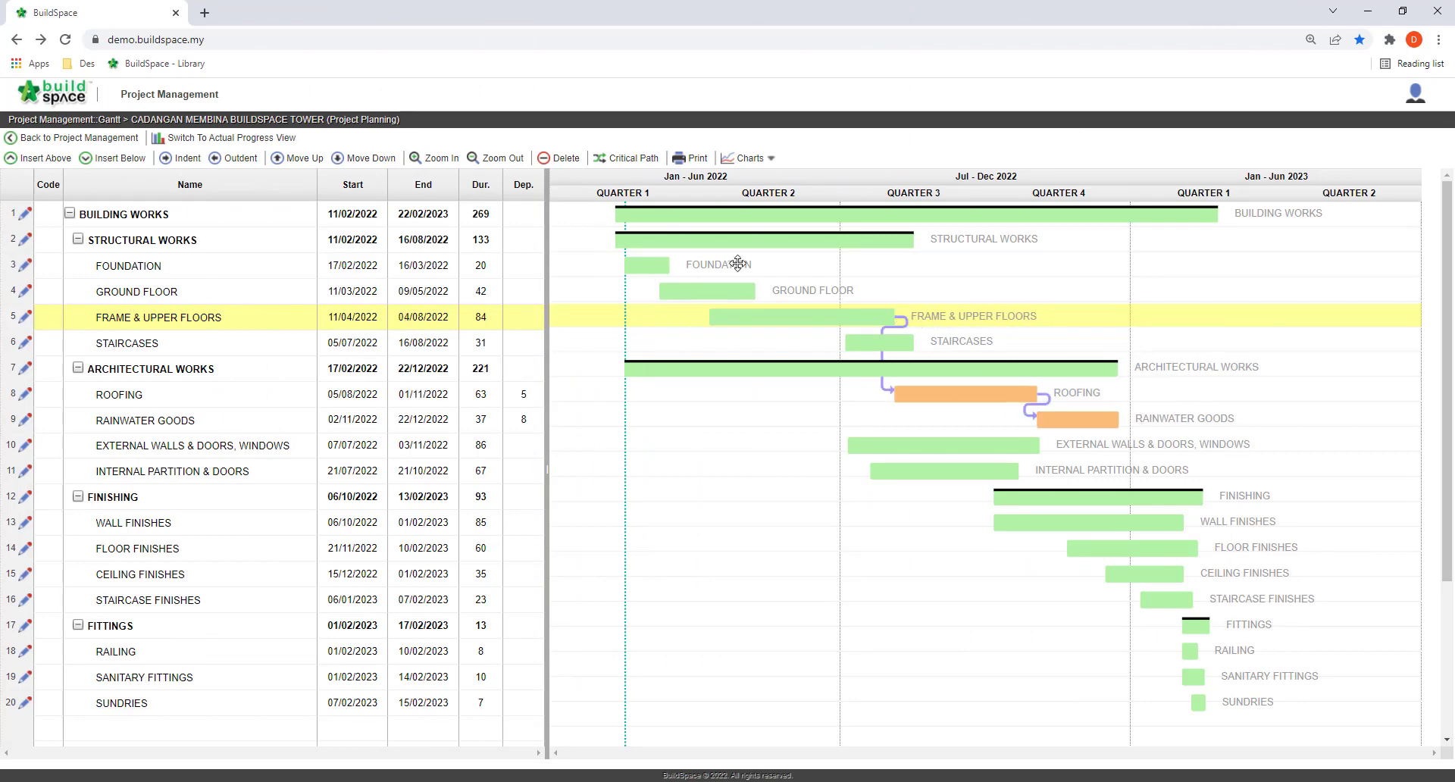
Generate the Cost Vs Time and Accumulative Cost charts for the project schedule.
left_click(762, 160)
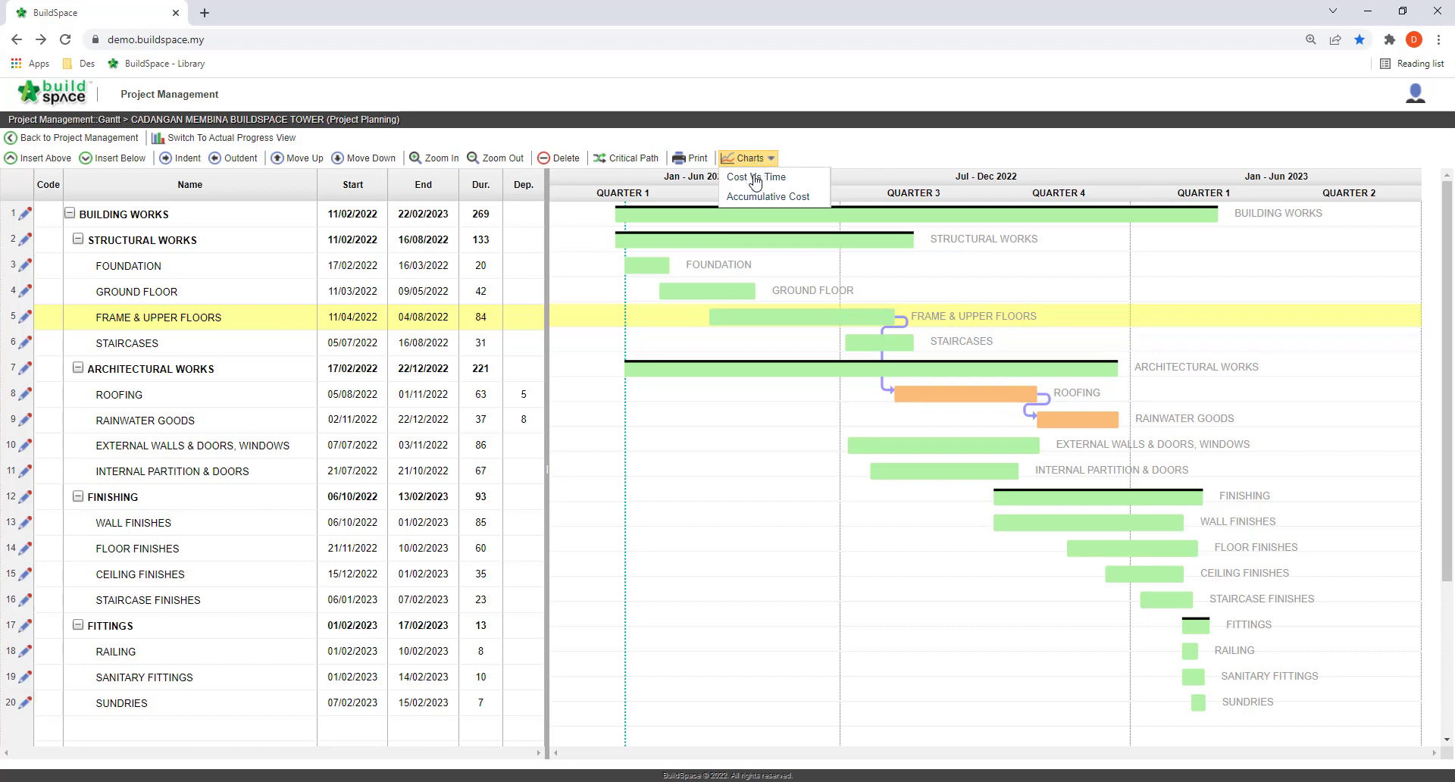
left_click(756, 178)
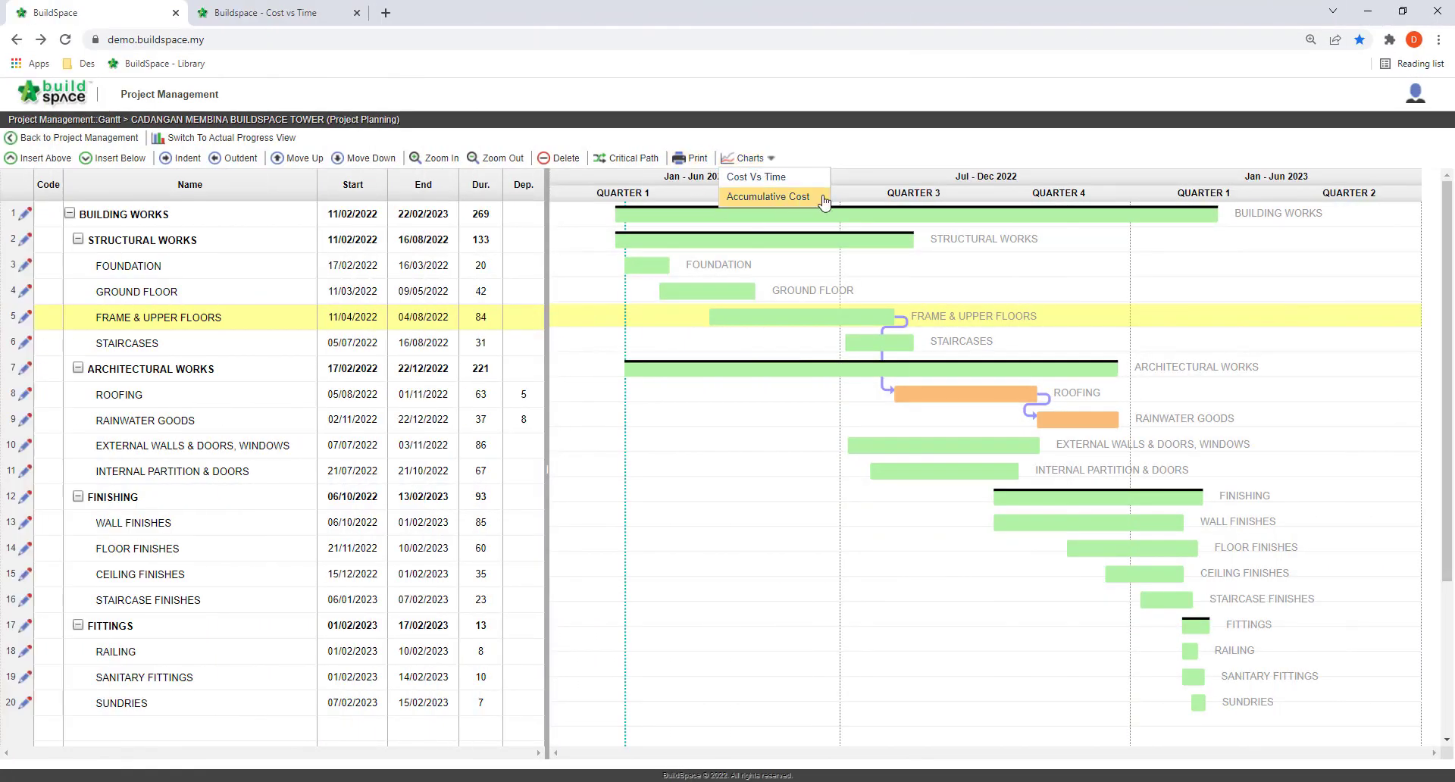
left_click(822, 199)
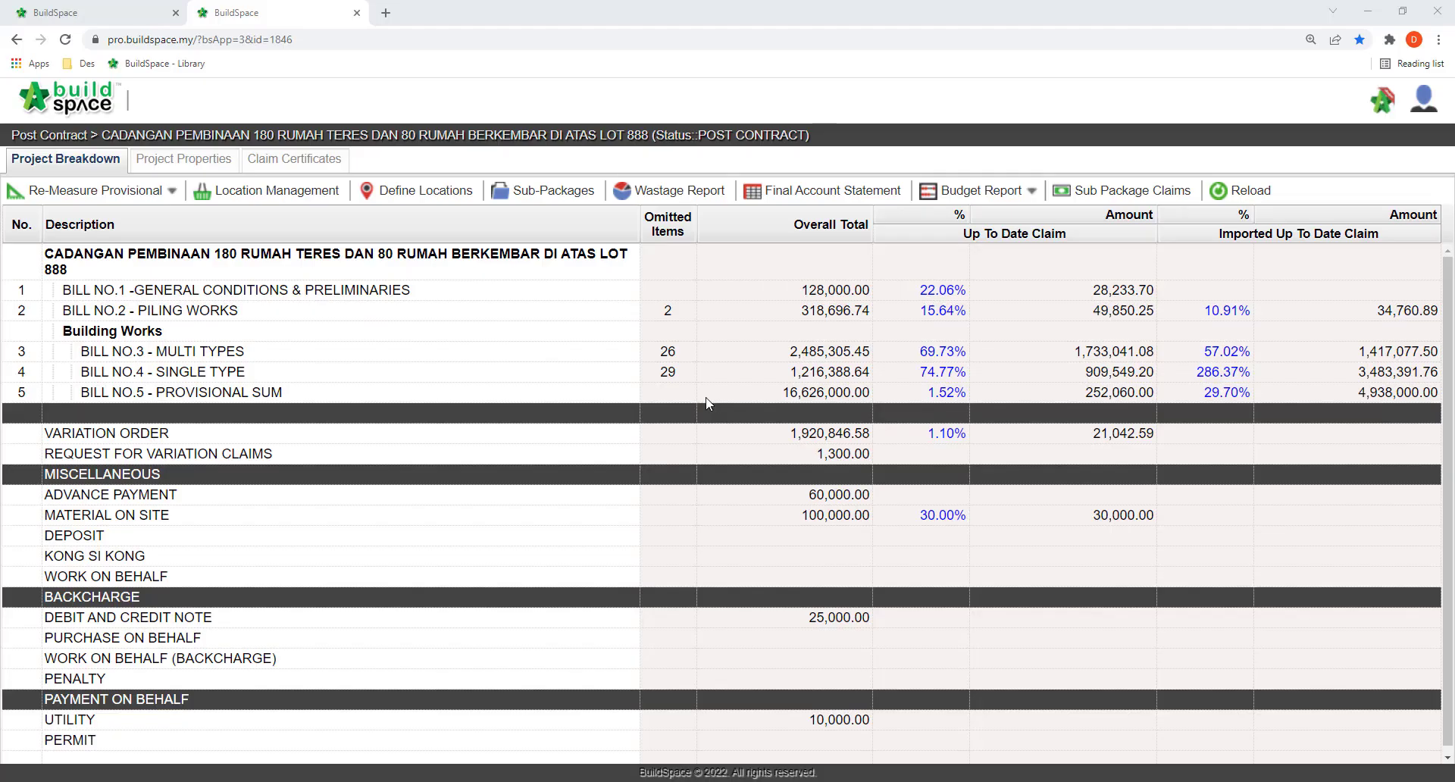
Review the BILL NO.4 - SINGLE TYPE, VARIATION ORDER, ADVANCE PAYMENT and MATERIAL ON SITE rows in the post contract project breakdown.
left_click(569, 371)
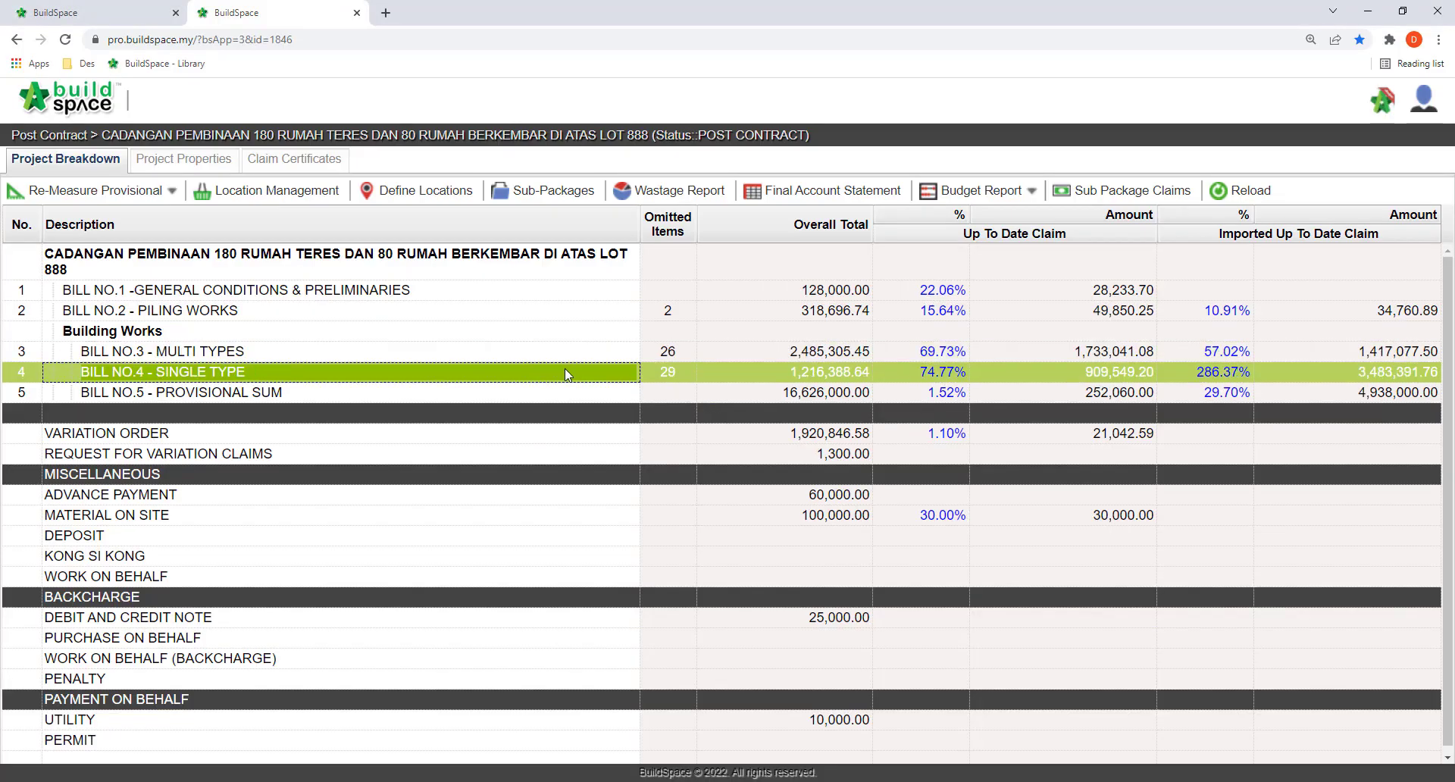
left_click(896, 430)
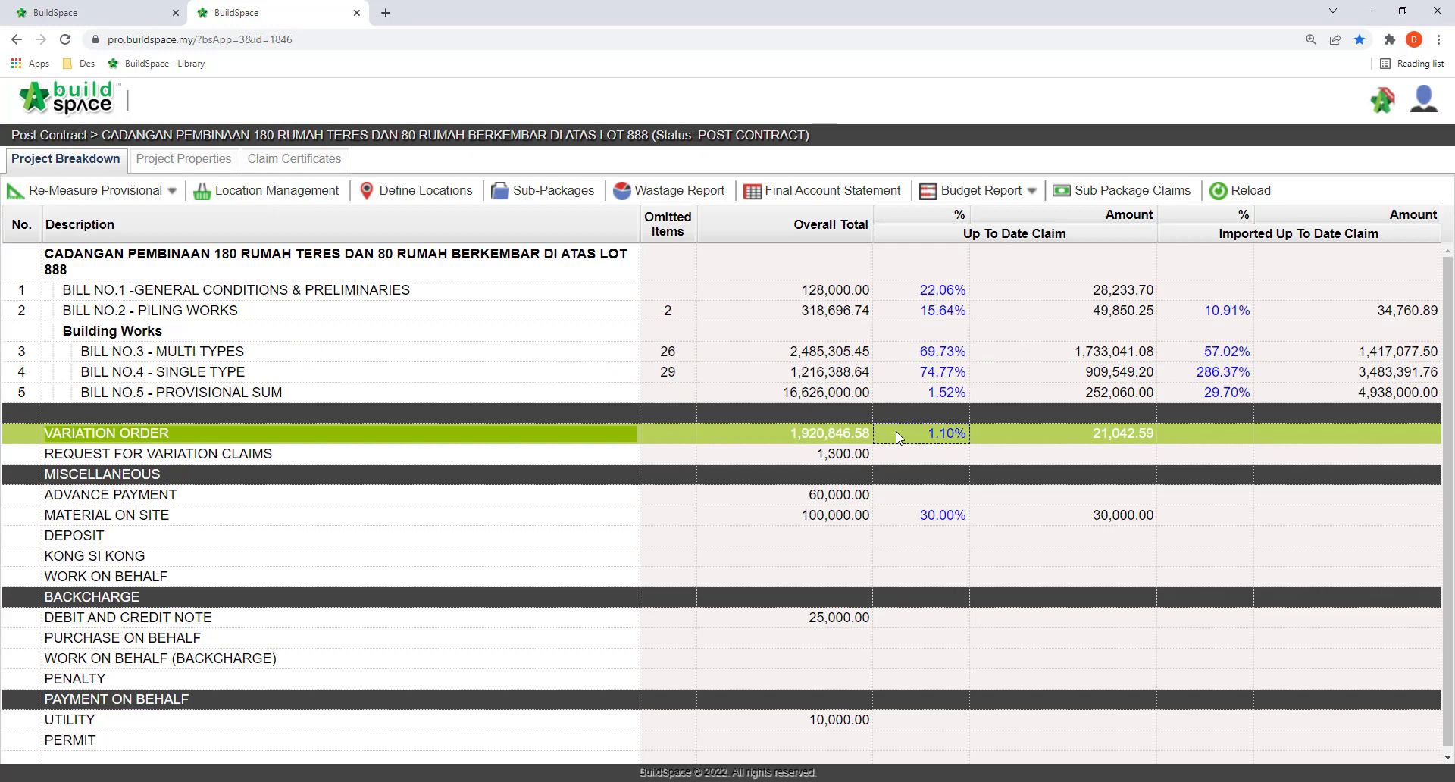
left_click(689, 494)
left_click(575, 518)
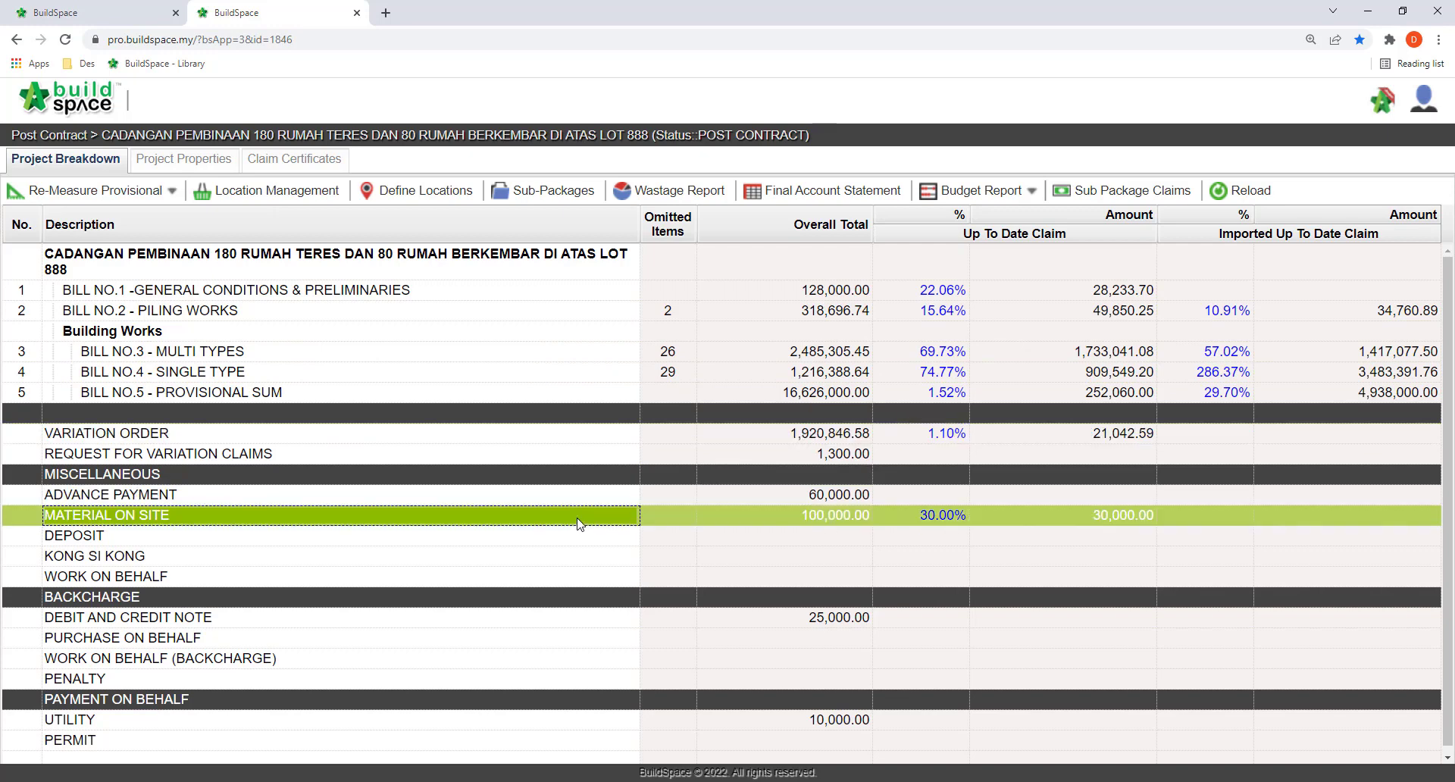
key("ctrl+w")
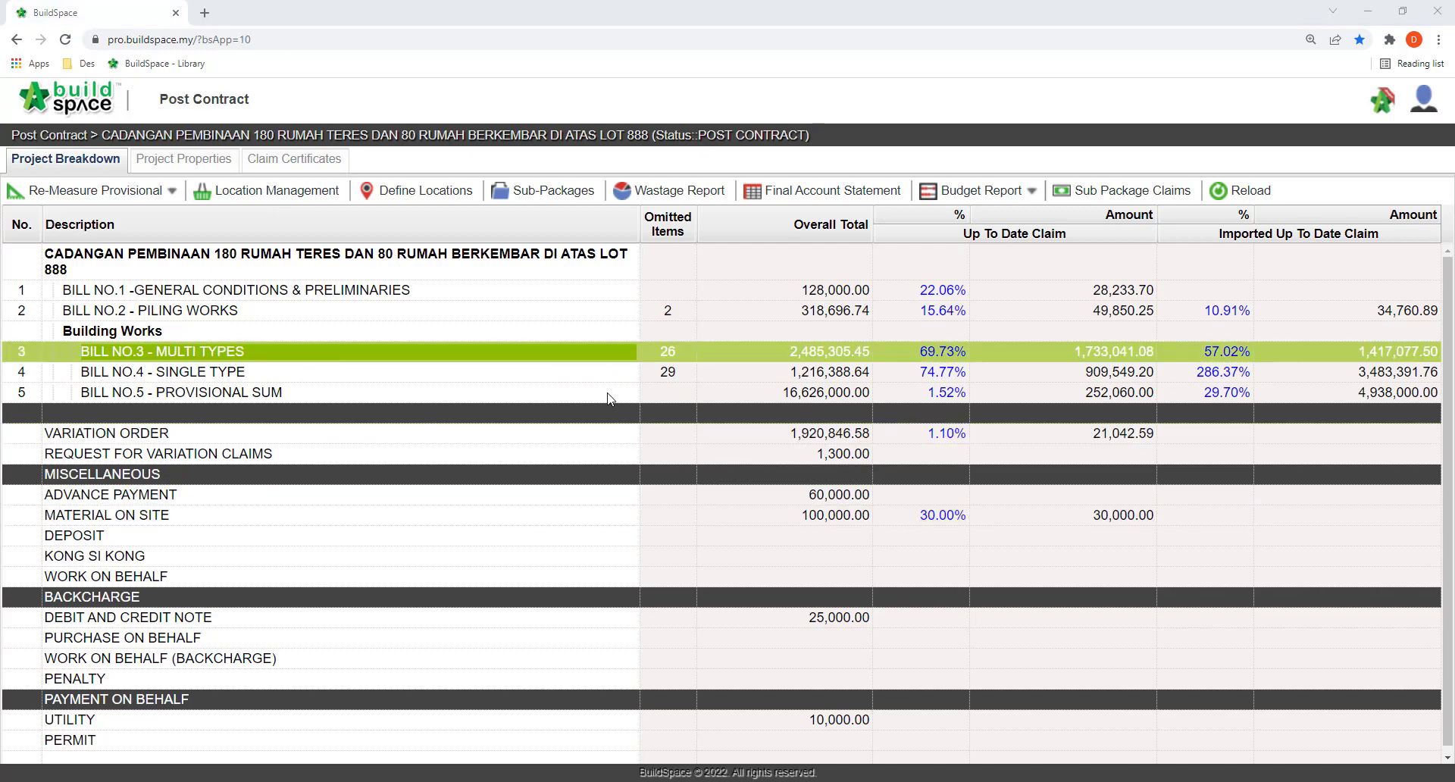
Open the provisional re-measurement for all items and examine the FRAME element of BILL NO.4 - SINGLE TYPE.
left_click(126, 195)
left_click(114, 219)
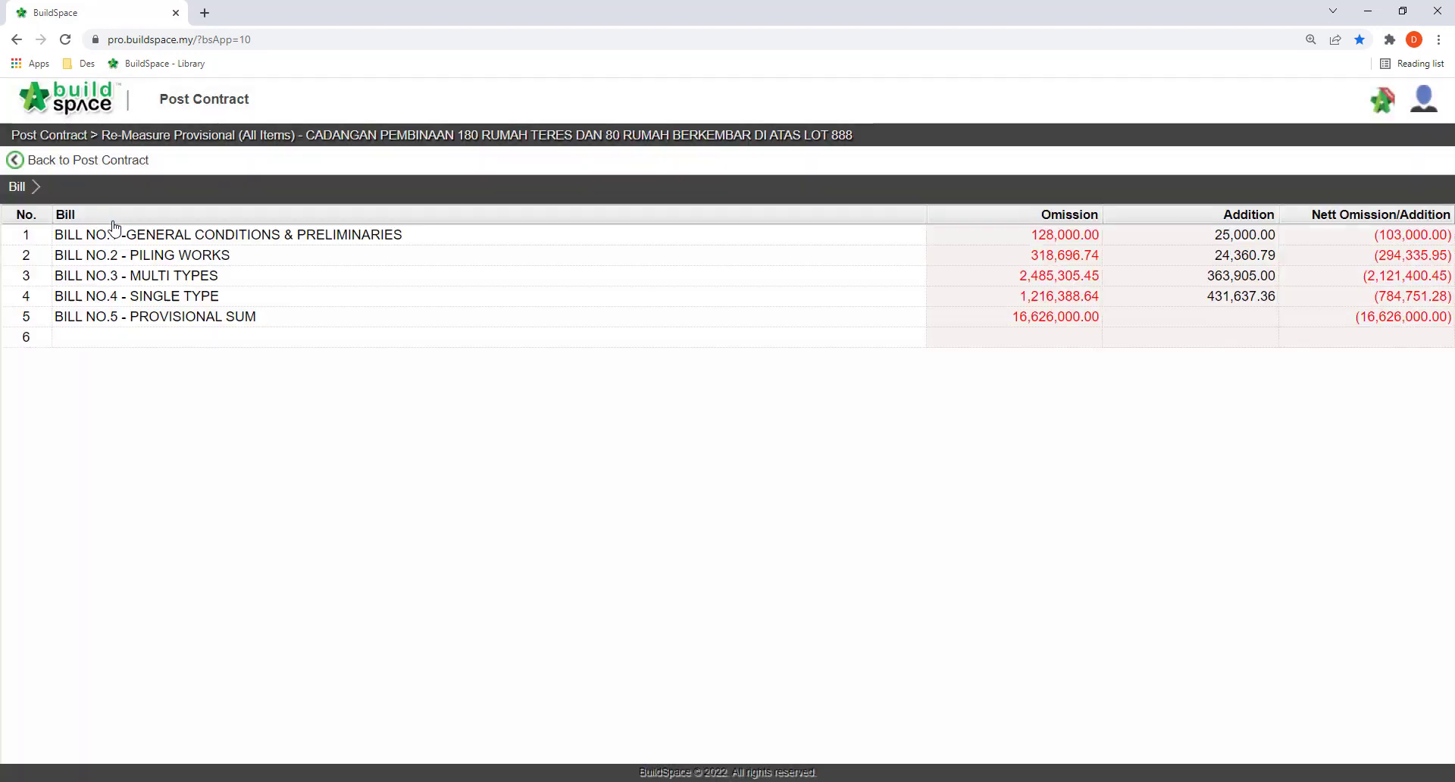
double_click(178, 295)
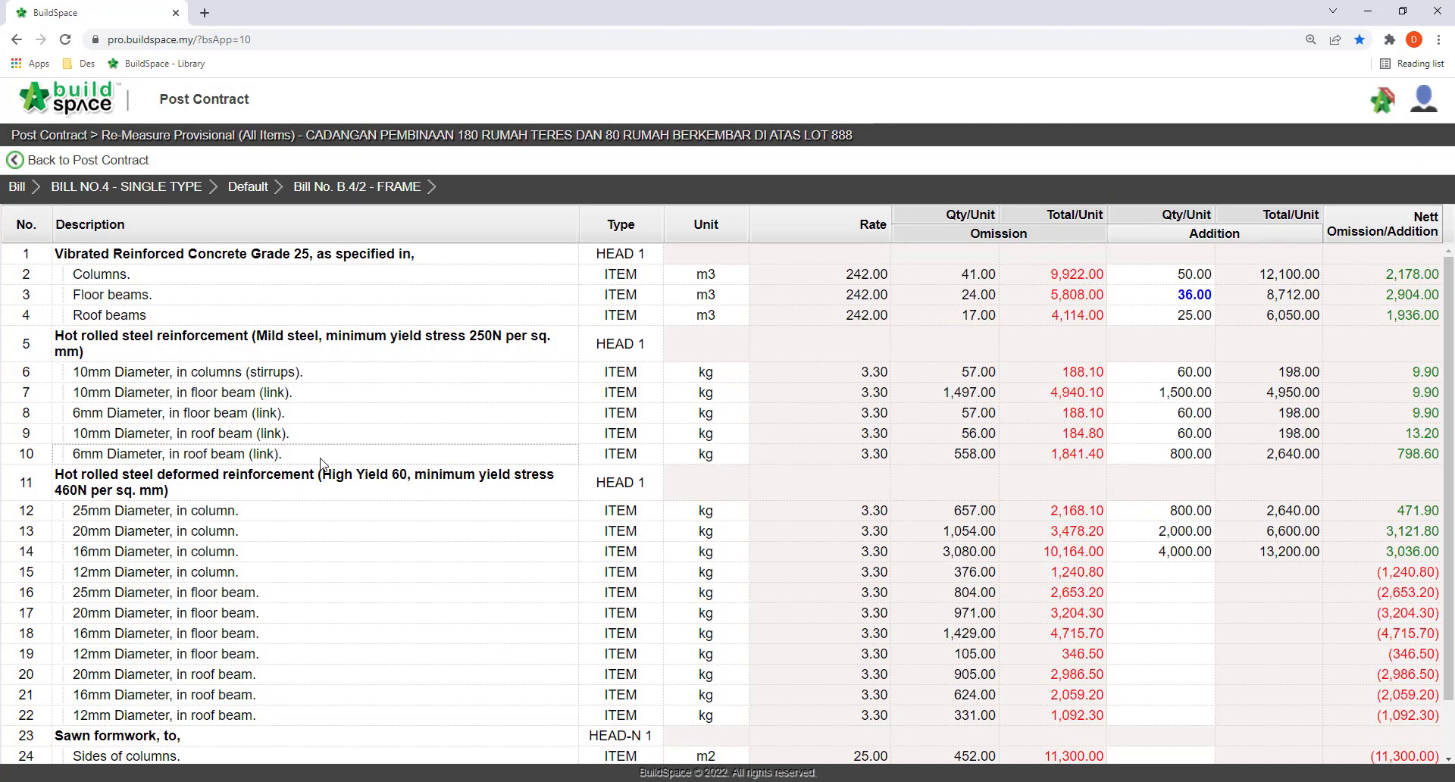
scroll(324, 465, "down", 1)
scroll(323, 465, "up", 1)
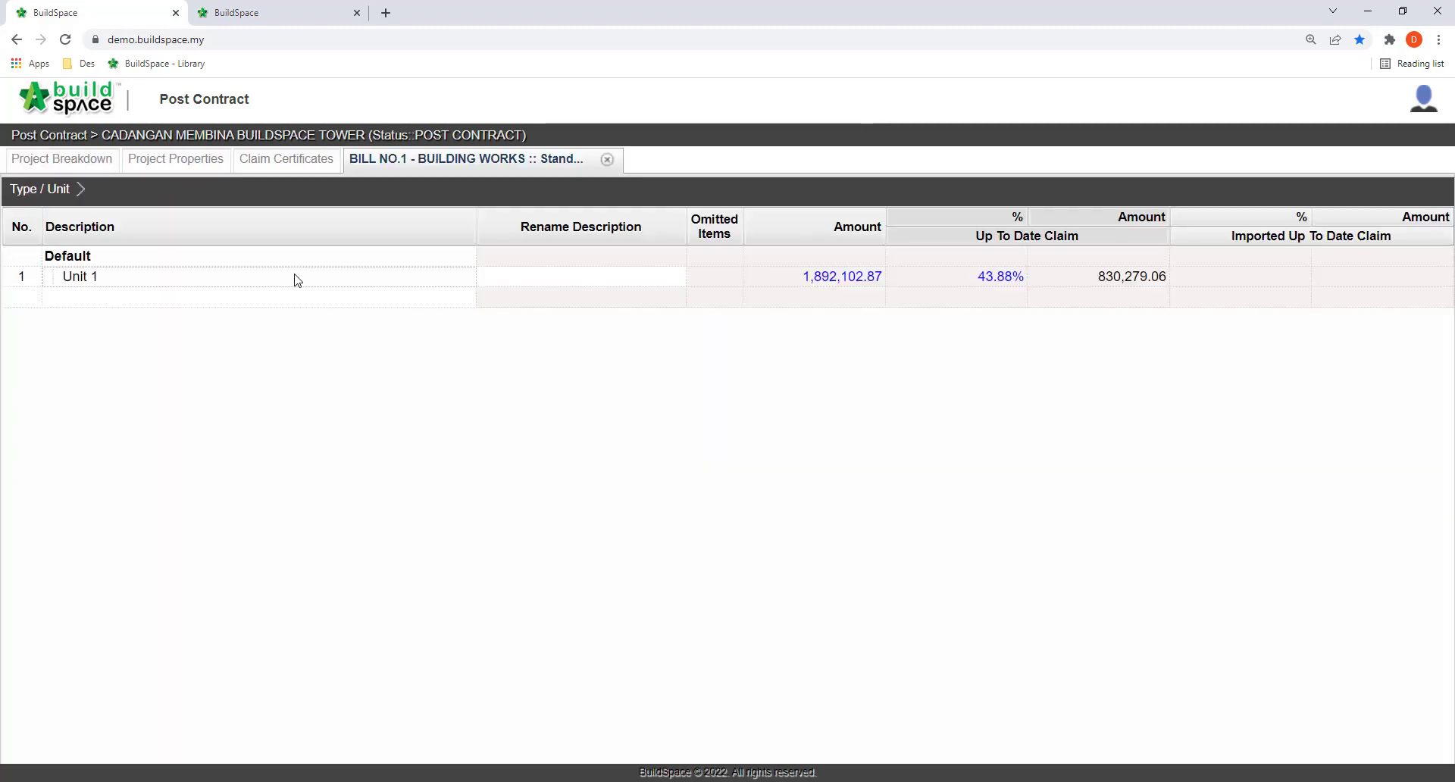
In Unit 1's UPPER FLOORS element, set the up-to-date claim of the 100 to 150mm thick floors to 70%.
double_click(297, 279)
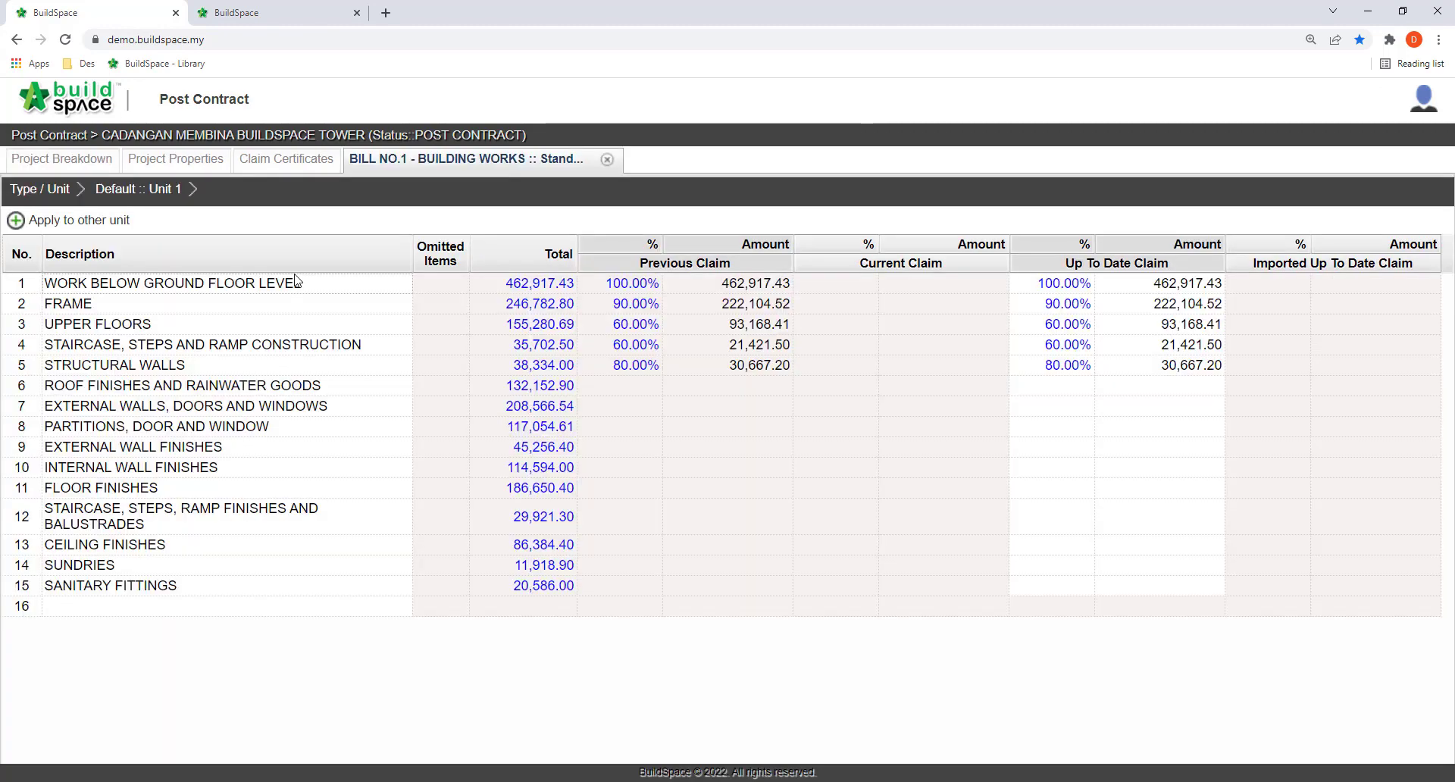
double_click(329, 323)
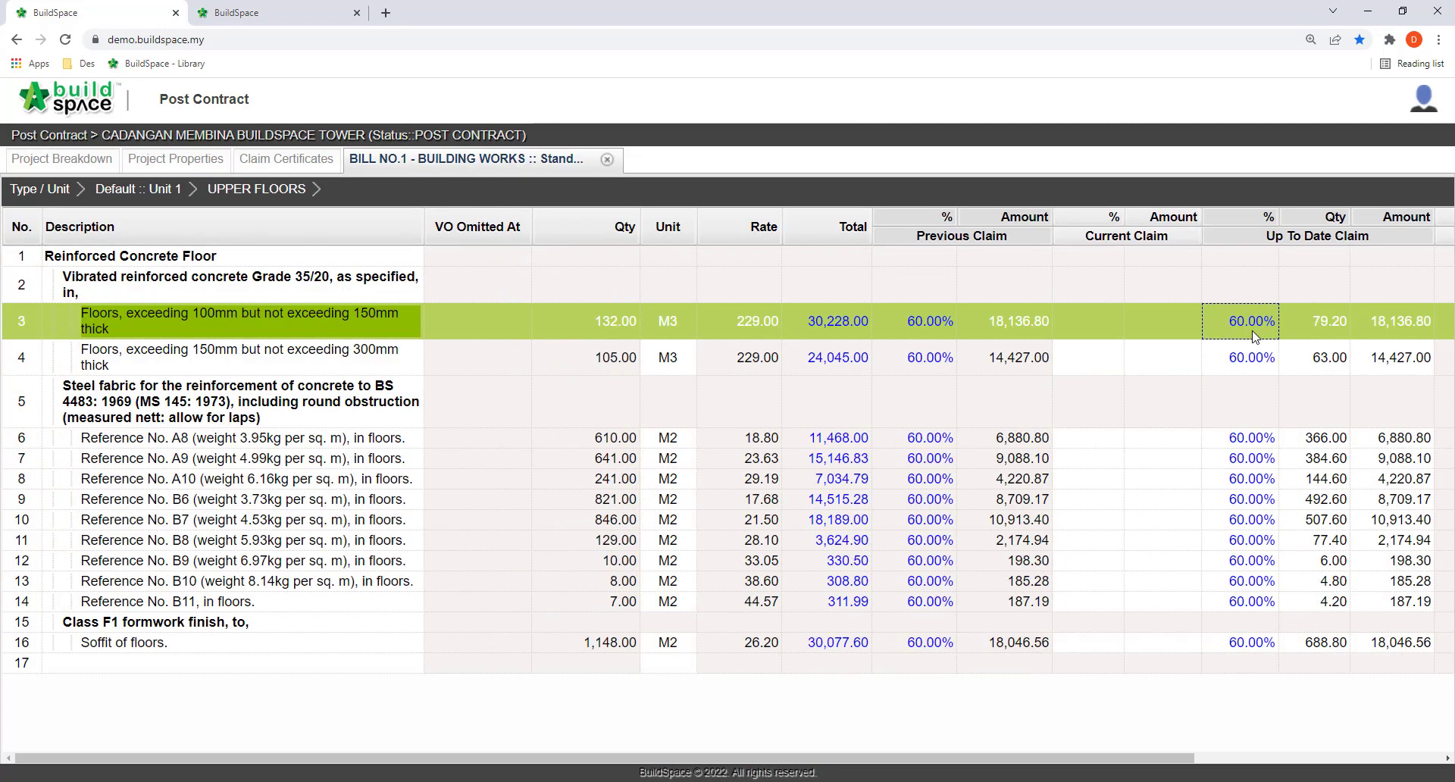
left_click(1254, 326)
type("70")
key("Tab")
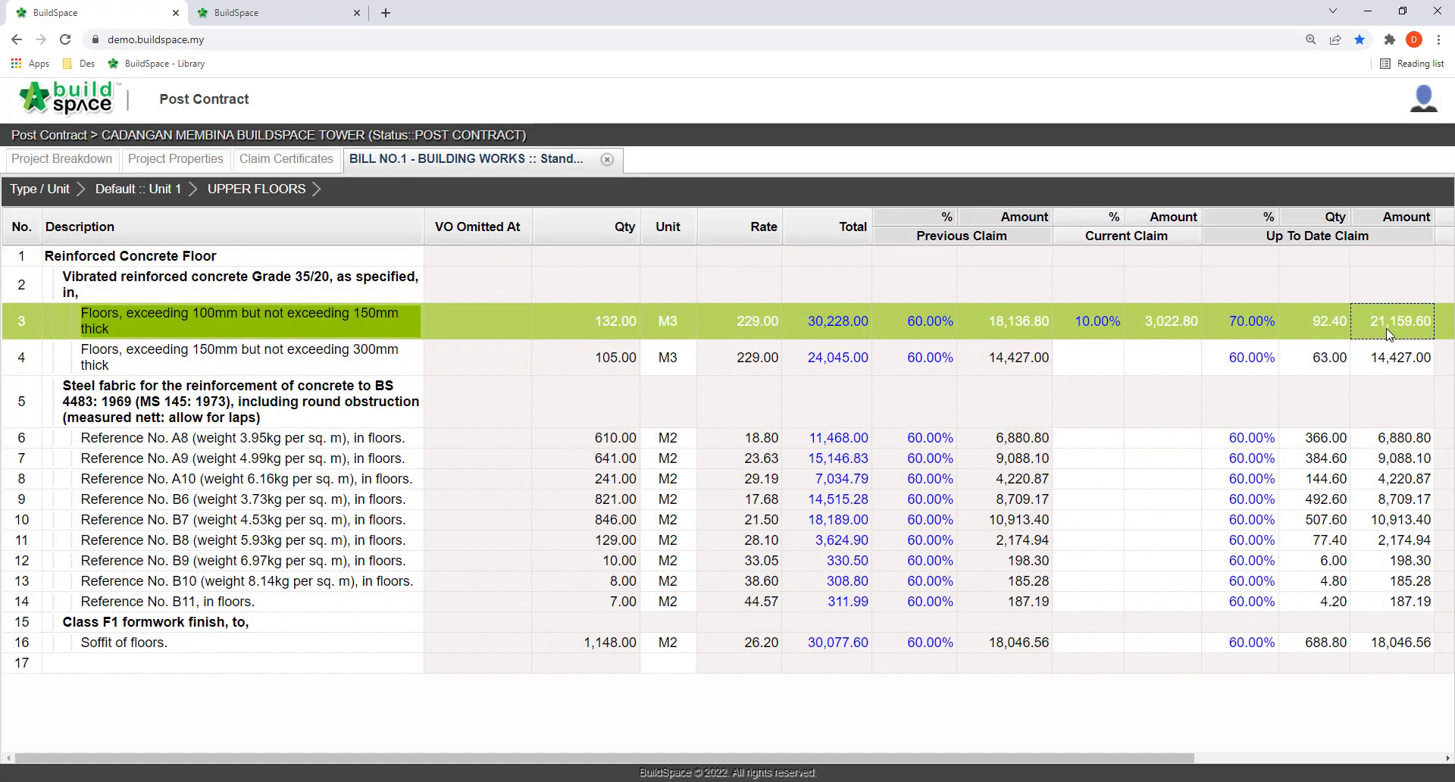
Set the up-to-date claim quantity of the 150 to 300mm thick floors to 100.
left_click(1319, 379)
left_click(1323, 366)
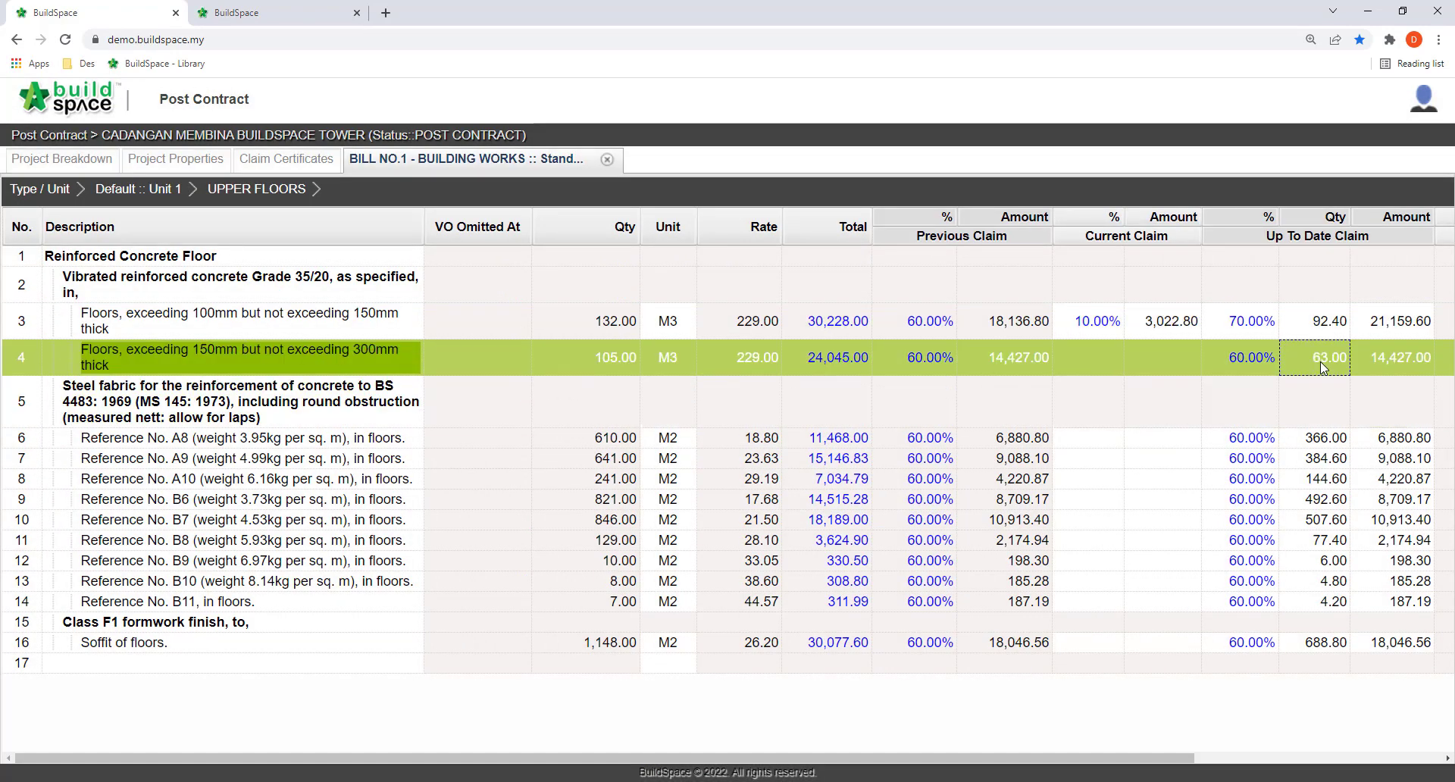
double_click(1323, 368)
type("100")
key("Return")
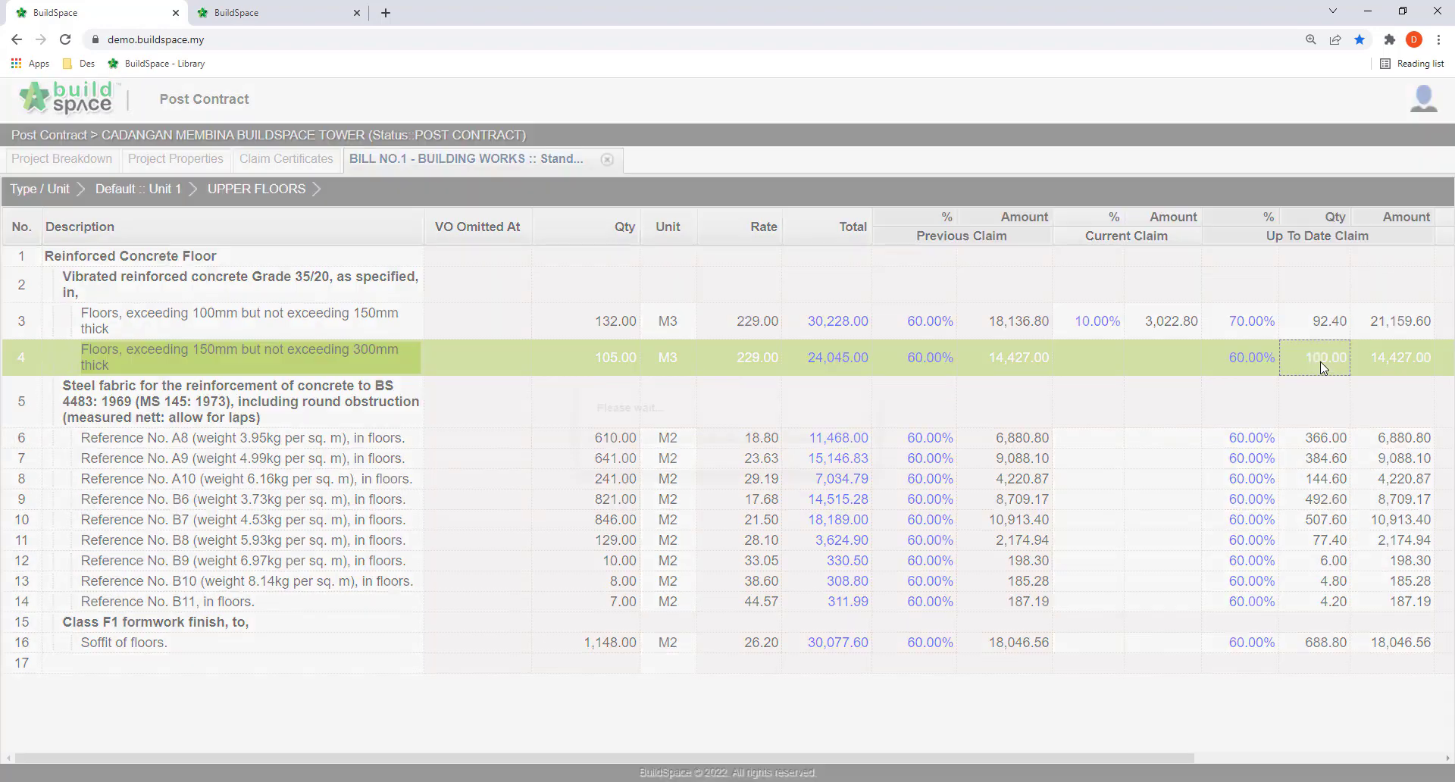
left_click(1414, 371)
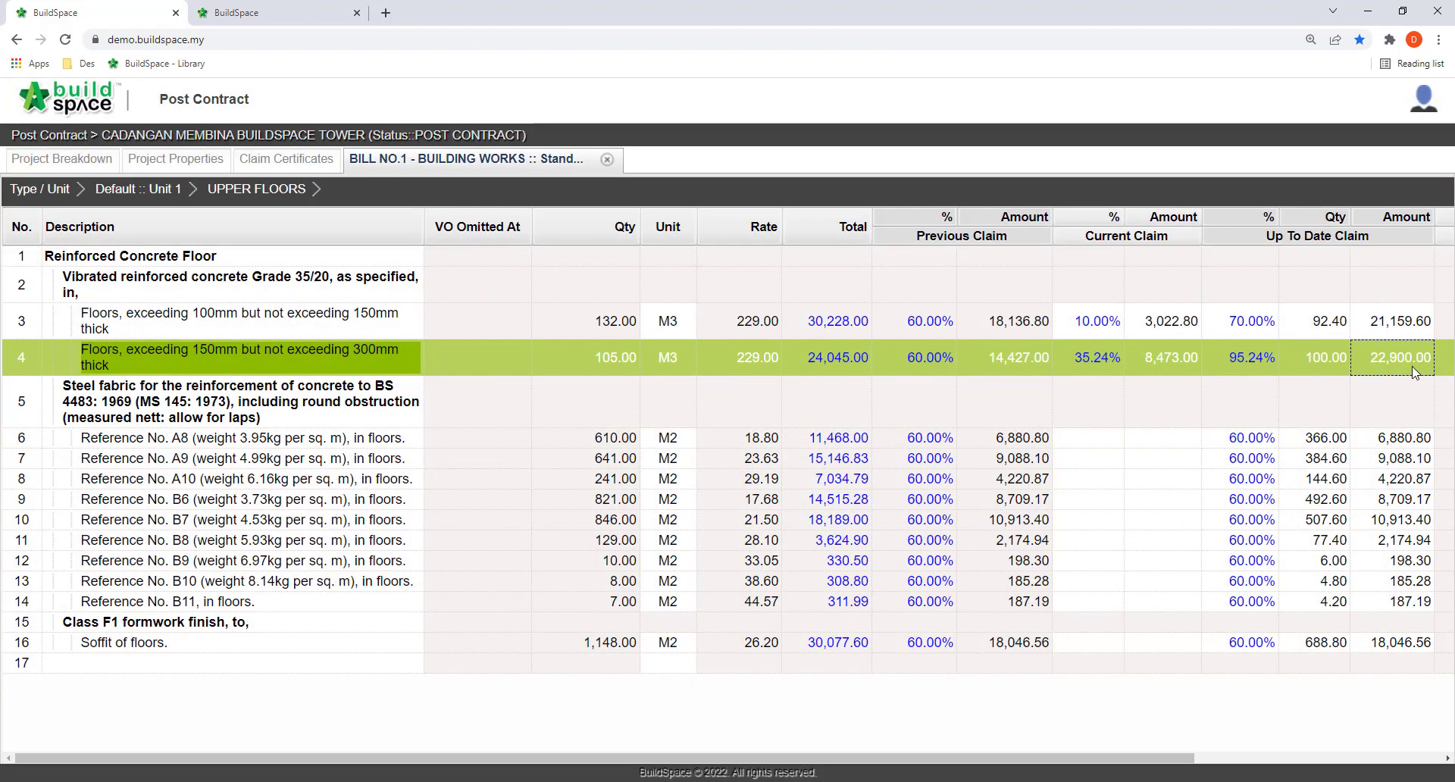
Set the up-to-date claim amount of the Reference No. A8 steel fabric in floors to 11,468.
left_click(1405, 439)
double_click(1405, 441)
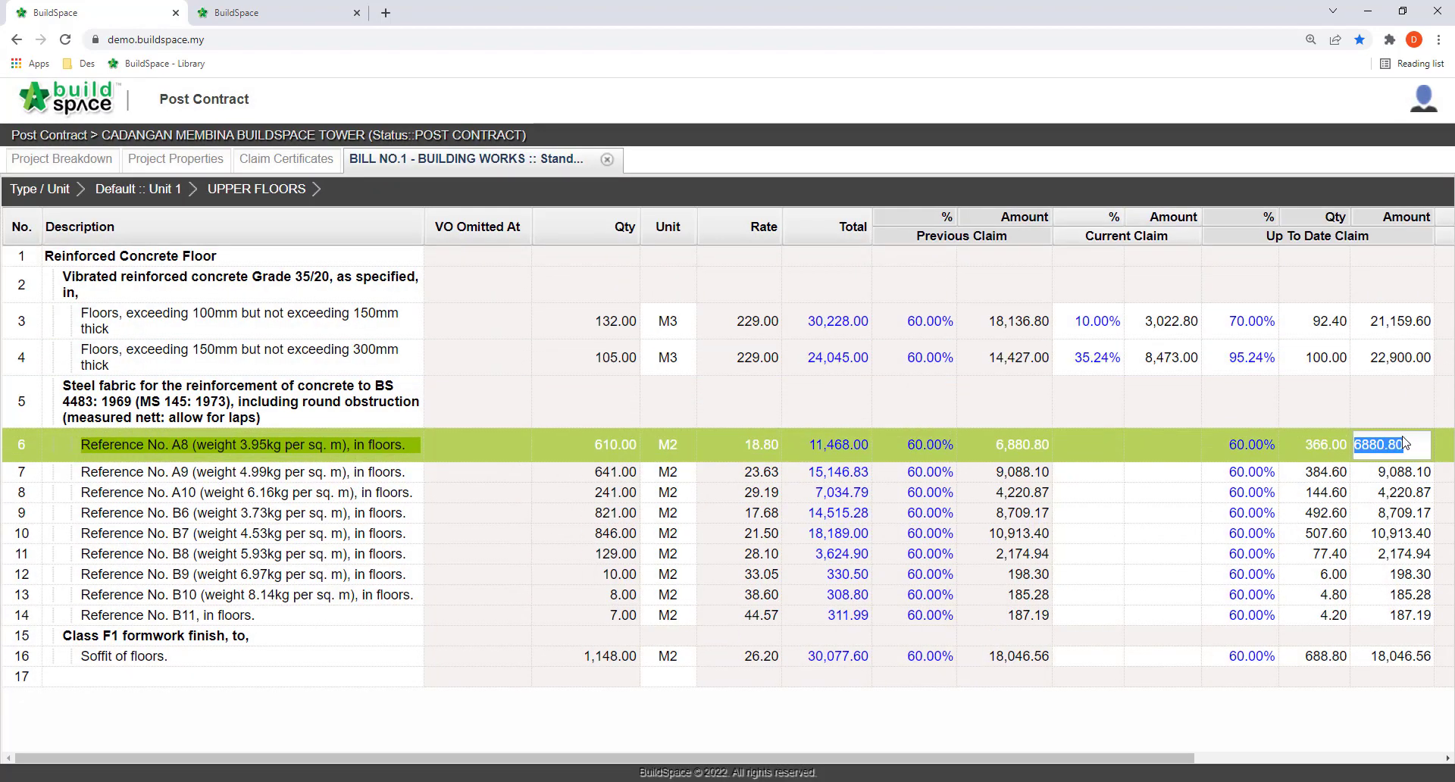
type("11,")
type("468")
key("Return")
left_click(1211, 444)
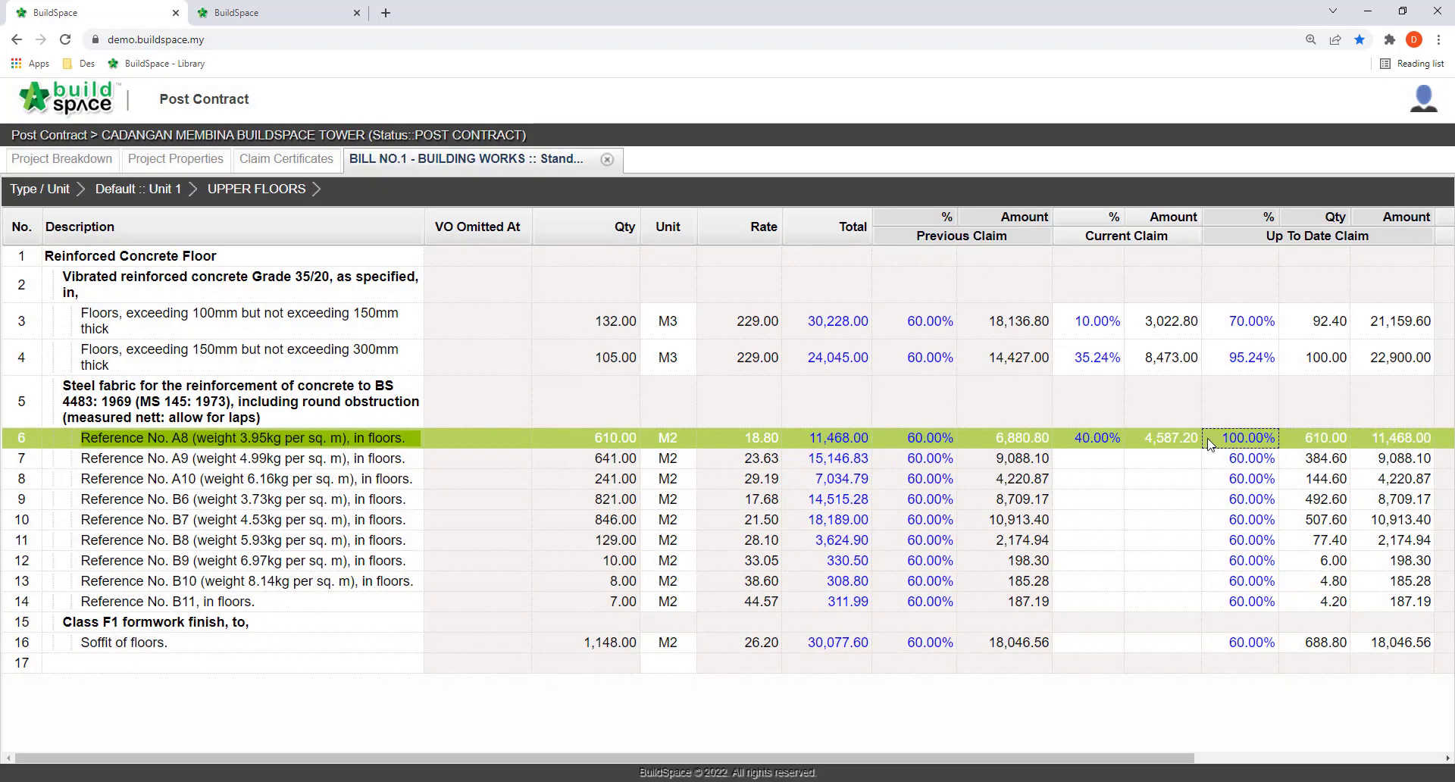
Open the print information of claim certificate 7 and review its payment breakdown.
left_click(310, 168)
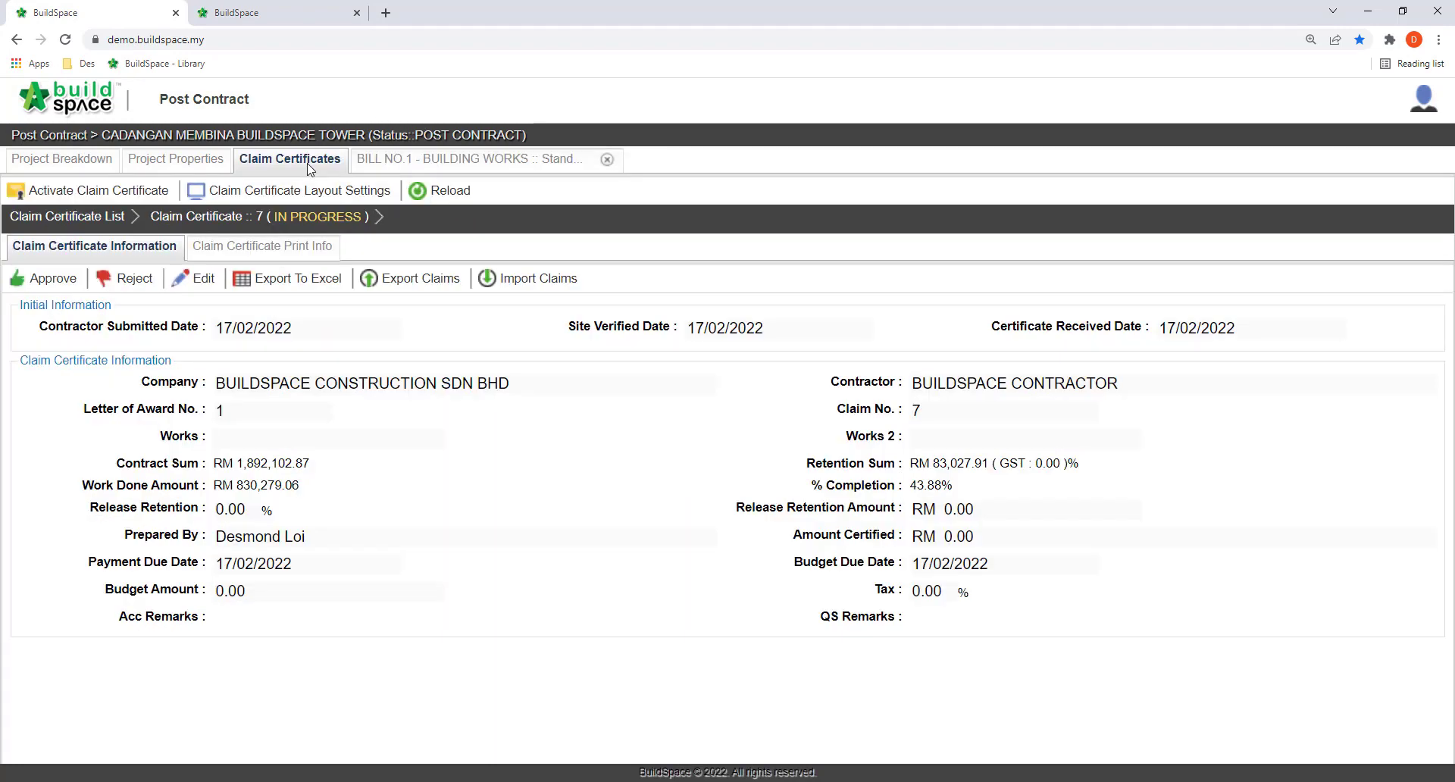
left_click(223, 253)
key("ctrl+minus")
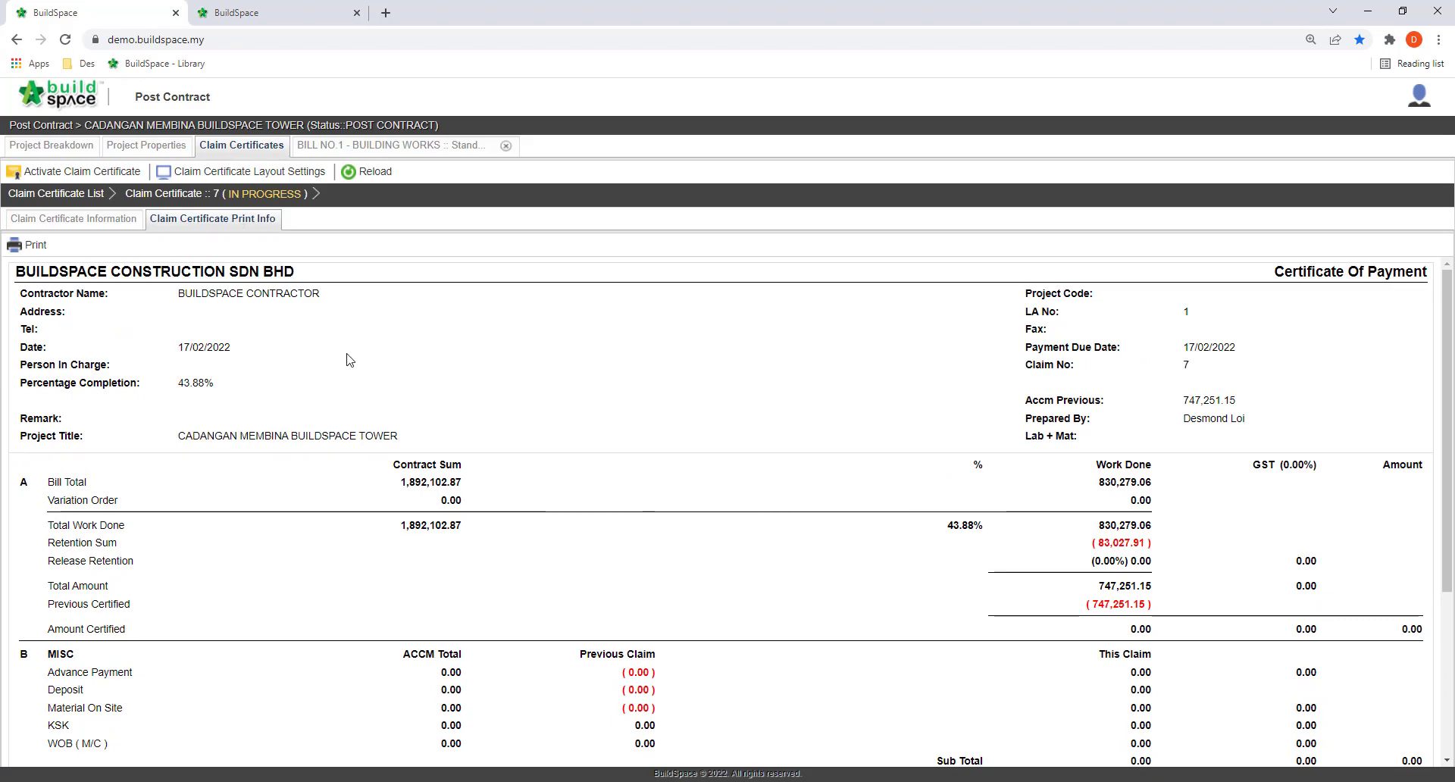
scroll(345, 358, "down", 2)
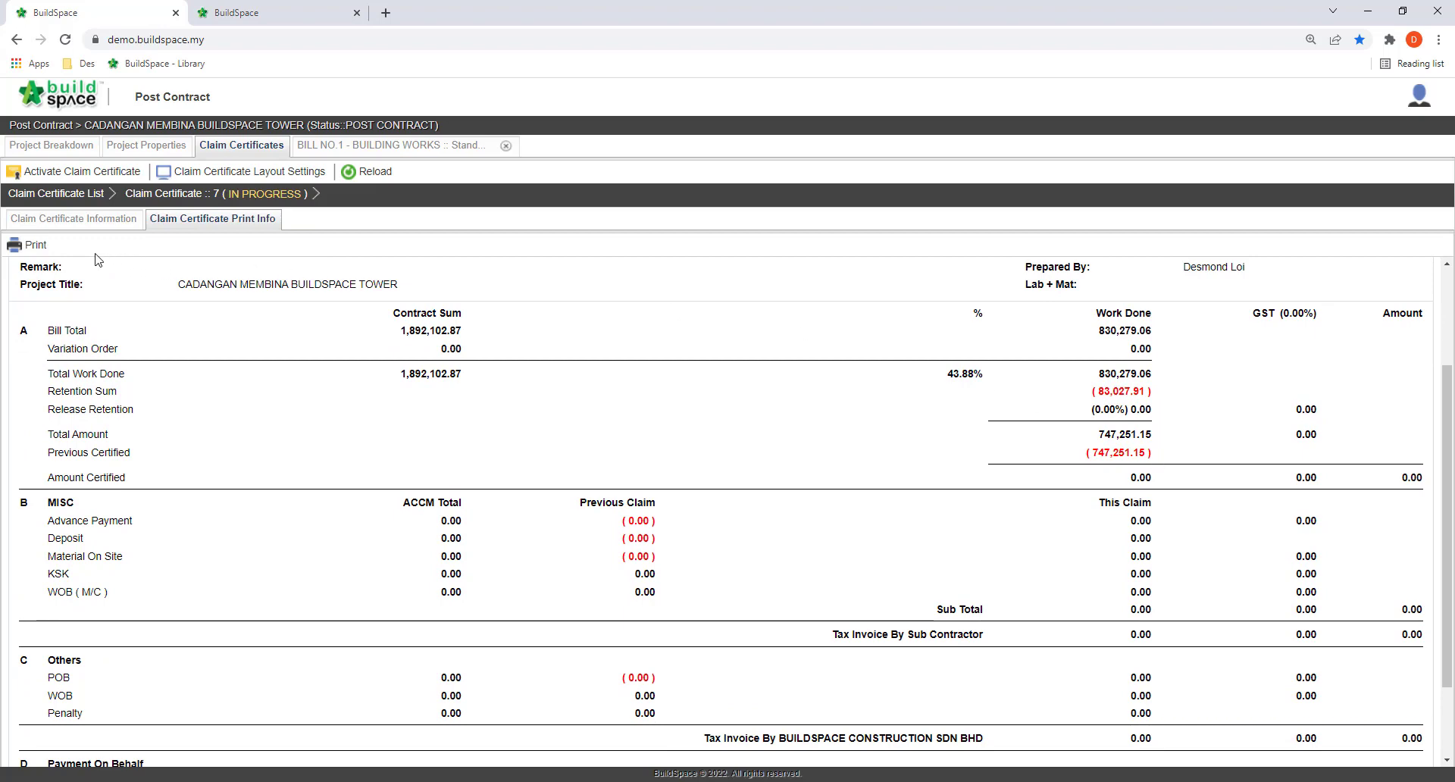
Generate the printable PDF of claim certificate 7 and check its claim number and certified amounts.
left_click(34, 245)
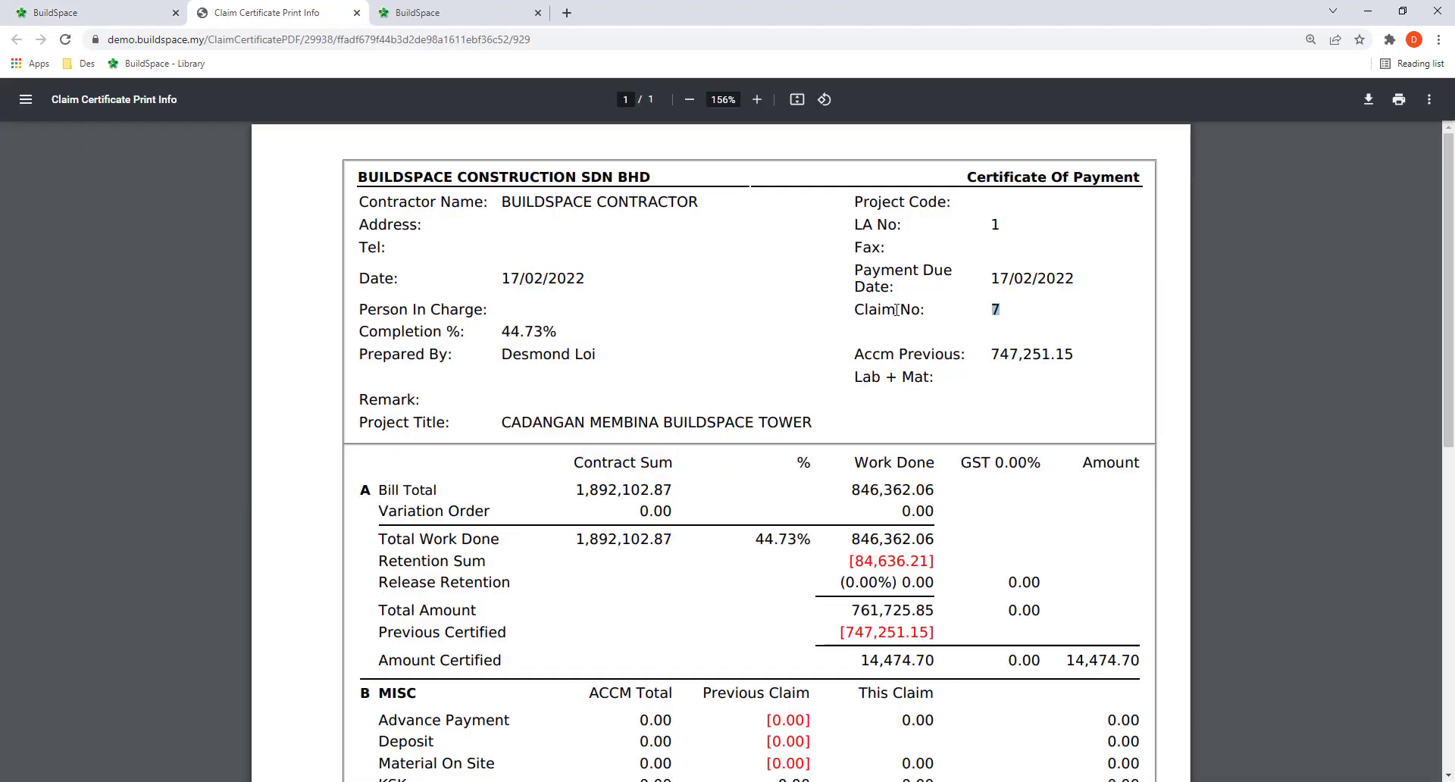
left_click_drag(897, 309, 859, 310)
scroll(910, 473, "down", 4)
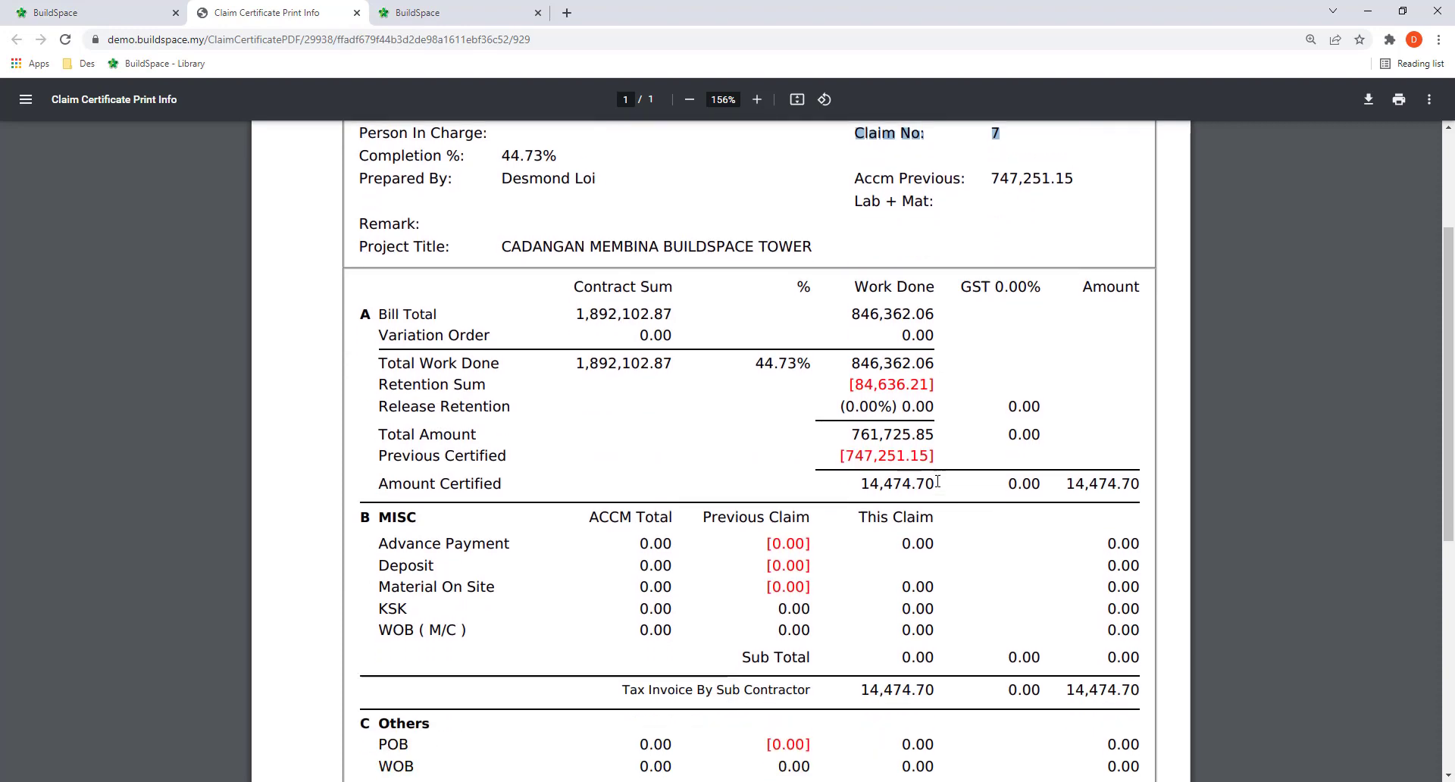
scroll(937, 480, "down", 1)
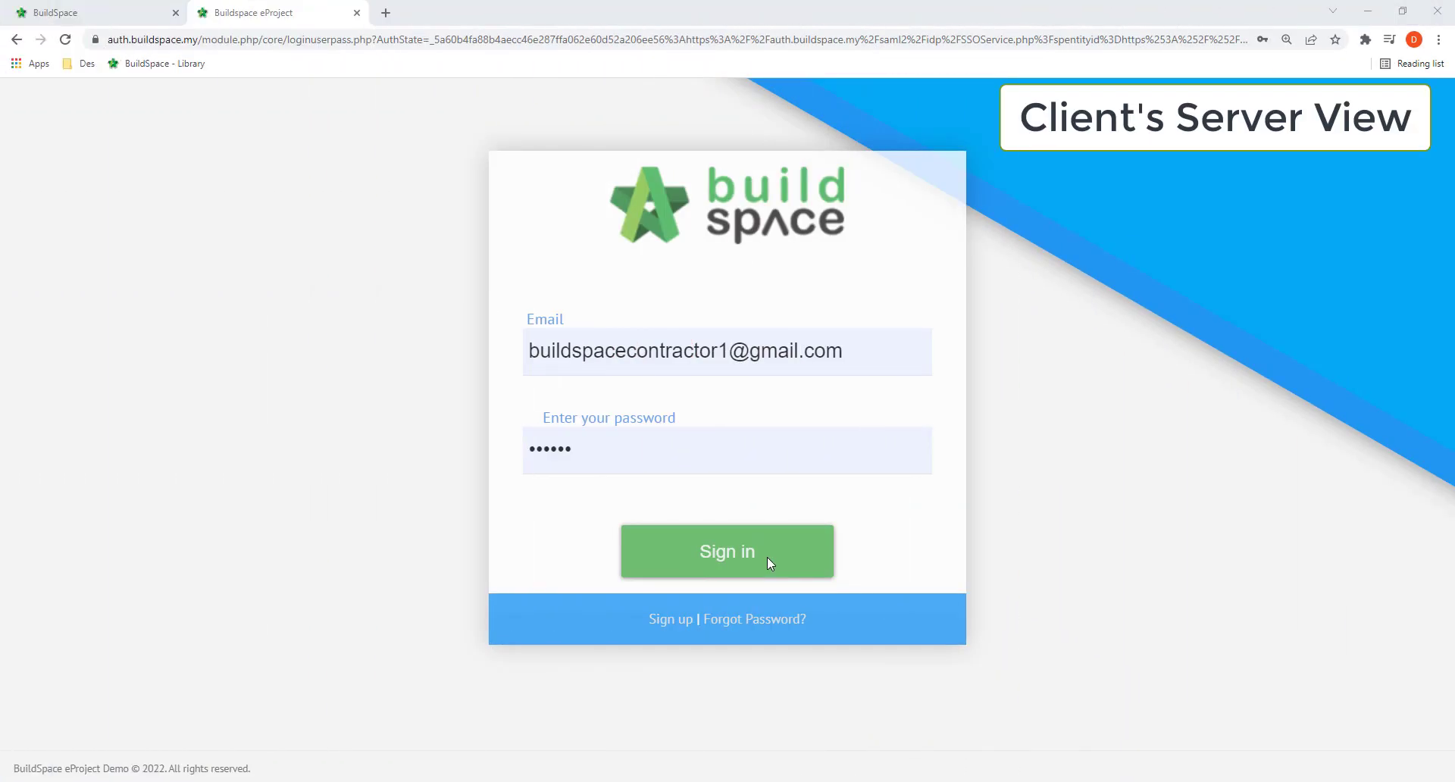
Sign in to BuildSpace eProject with the contractor account whose credentials are already filled in.
left_click(766, 558)
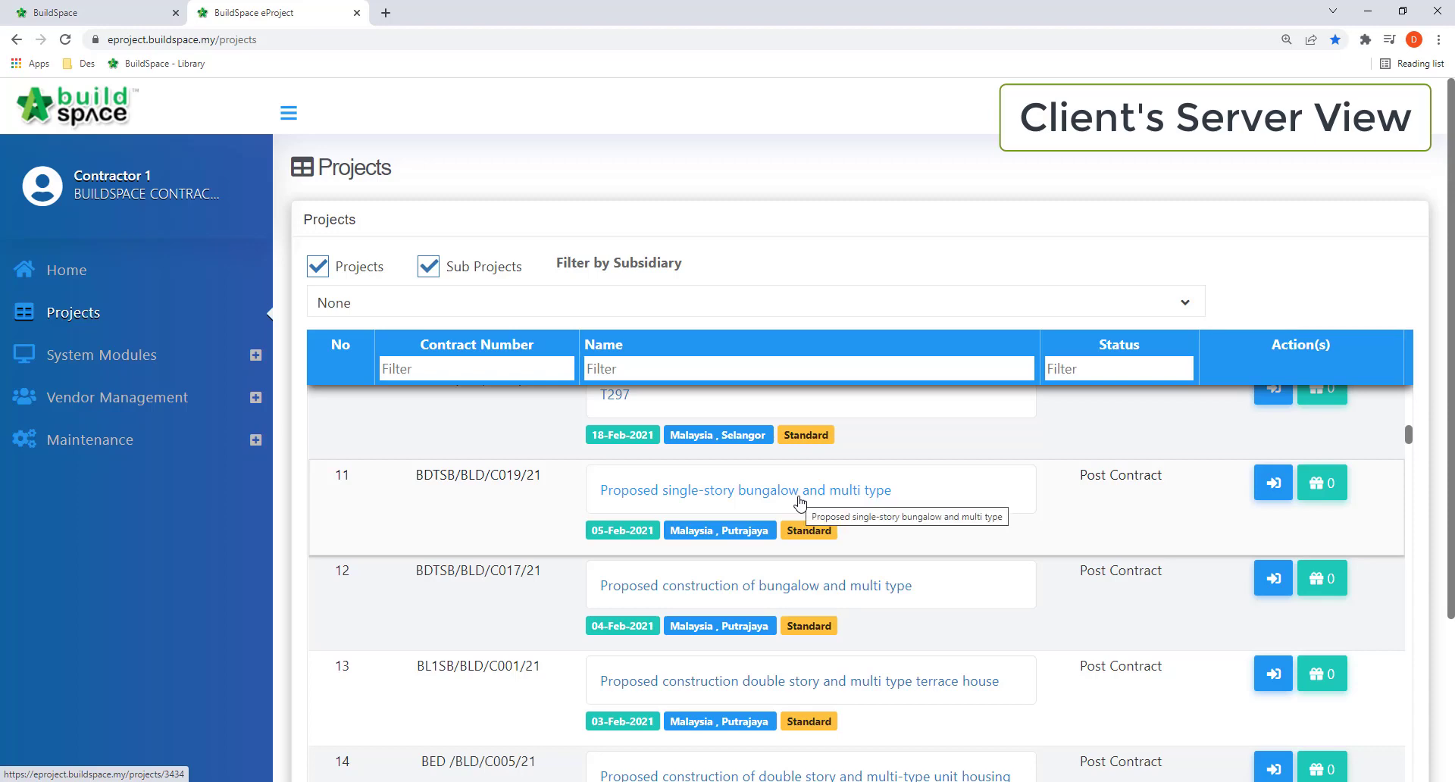
Open the project "Proposed single-story bungalow and multi type" and go to its post contract claim submission form.
left_click(801, 497)
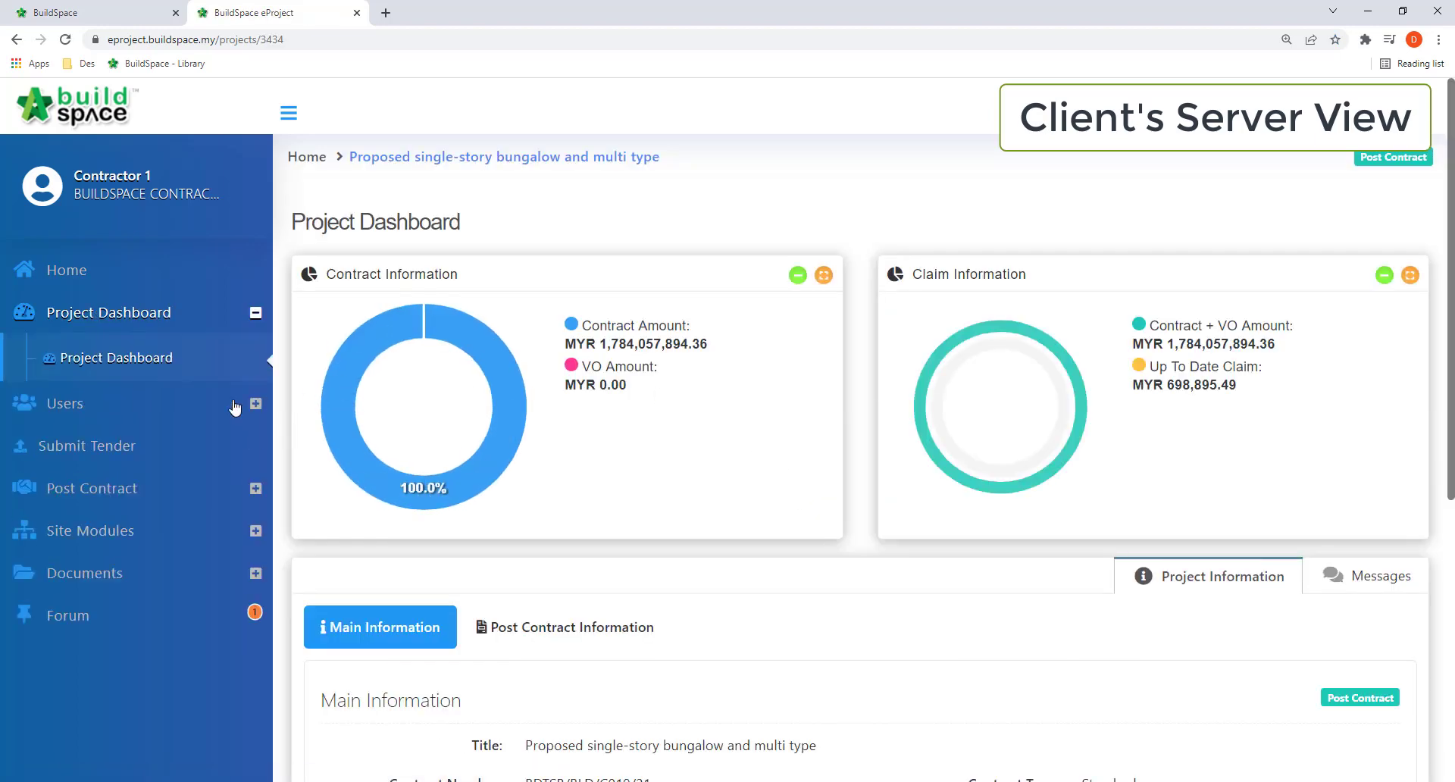
left_click(146, 489)
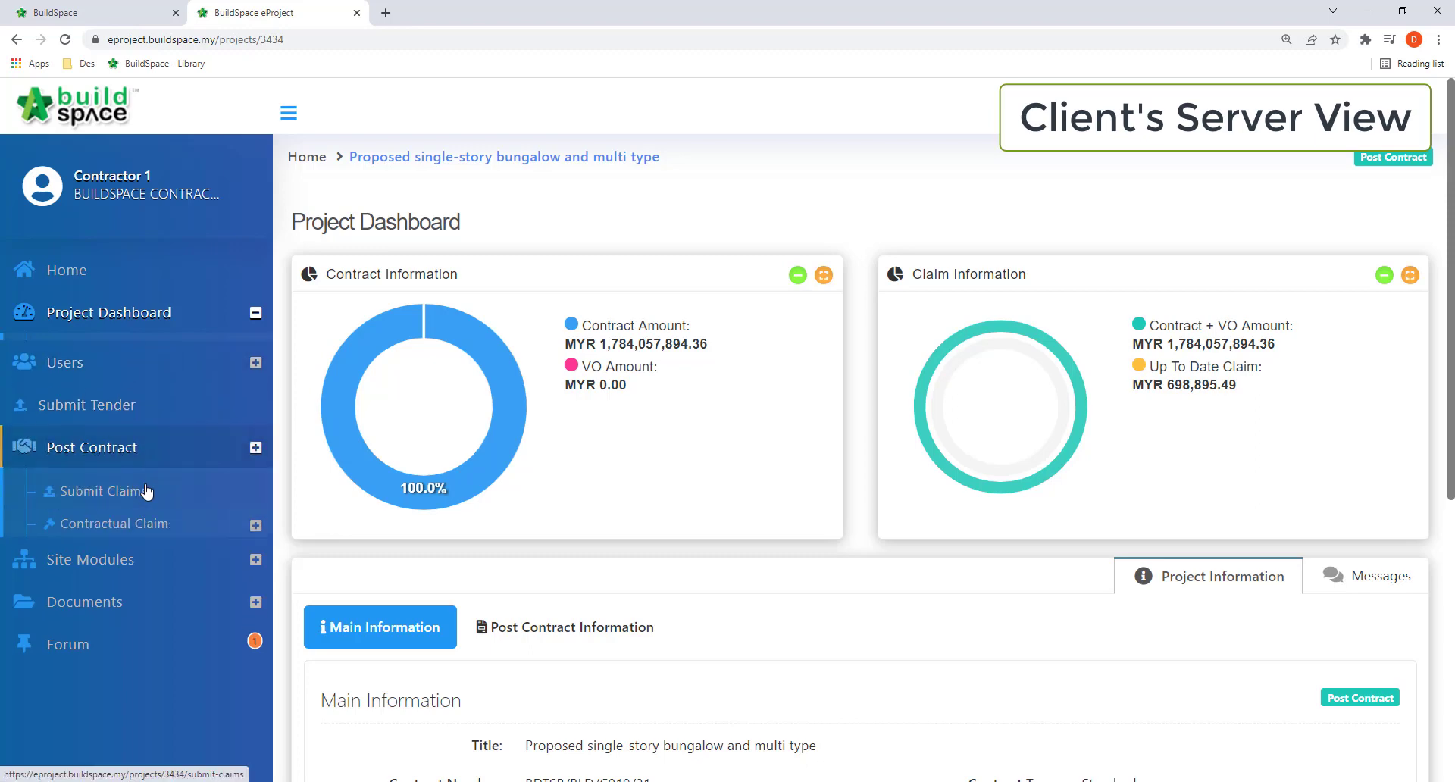
left_click(98, 487)
scroll(303, 492, "down", 2)
Choose Claims-CADANGAN_MEMBINA_BUILDSPACE_TOWER_v7.ebqclaim from Downloads as the claims file for submission.
left_click(390, 513)
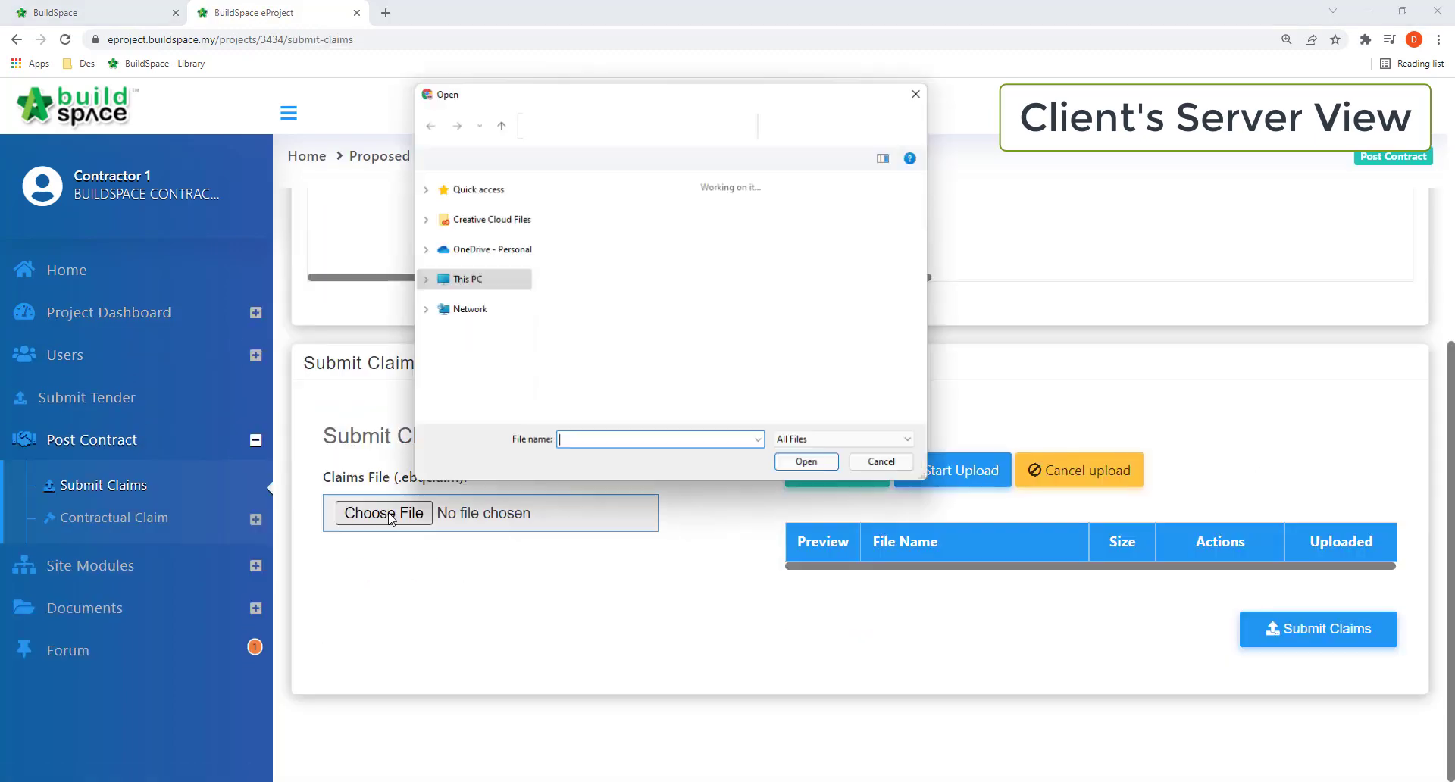
left_click(595, 258)
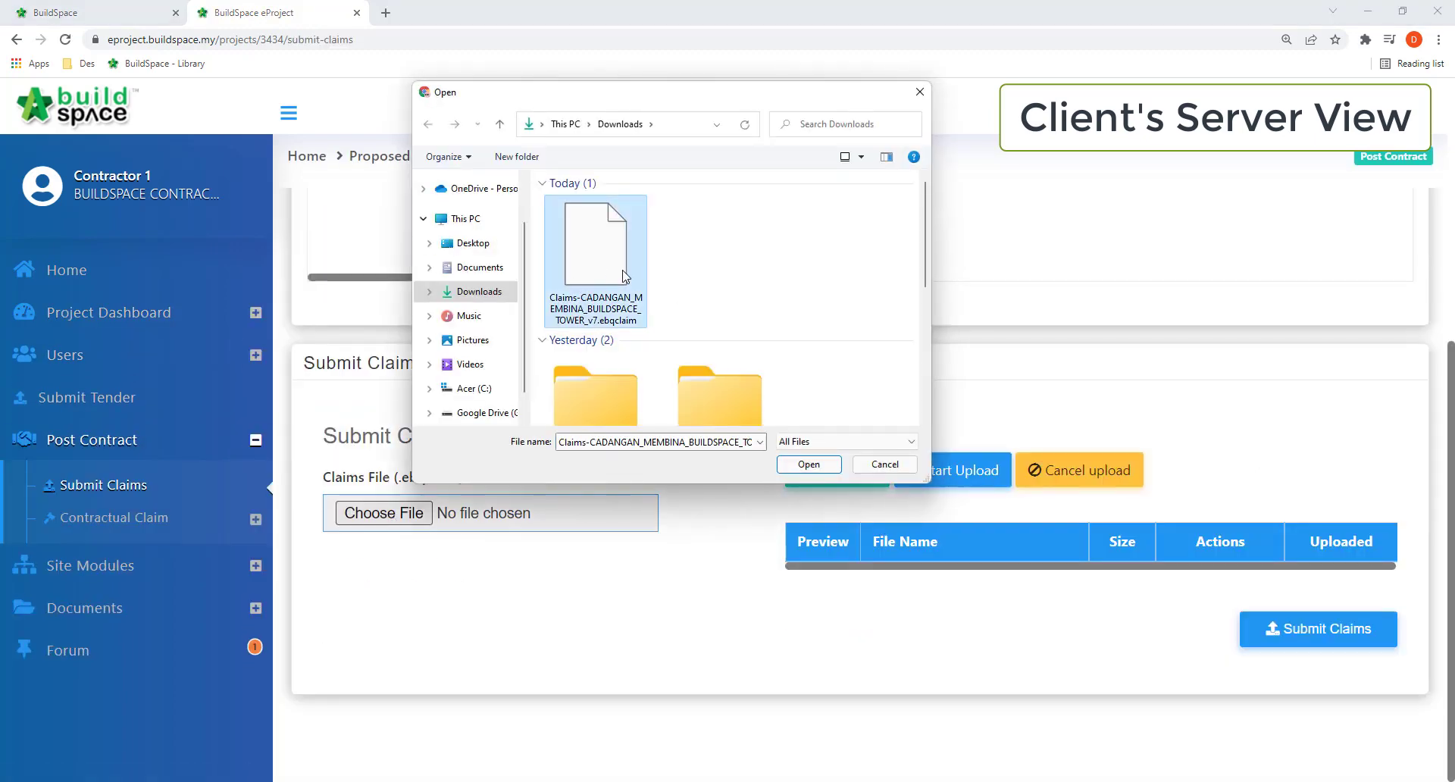
left_click(825, 464)
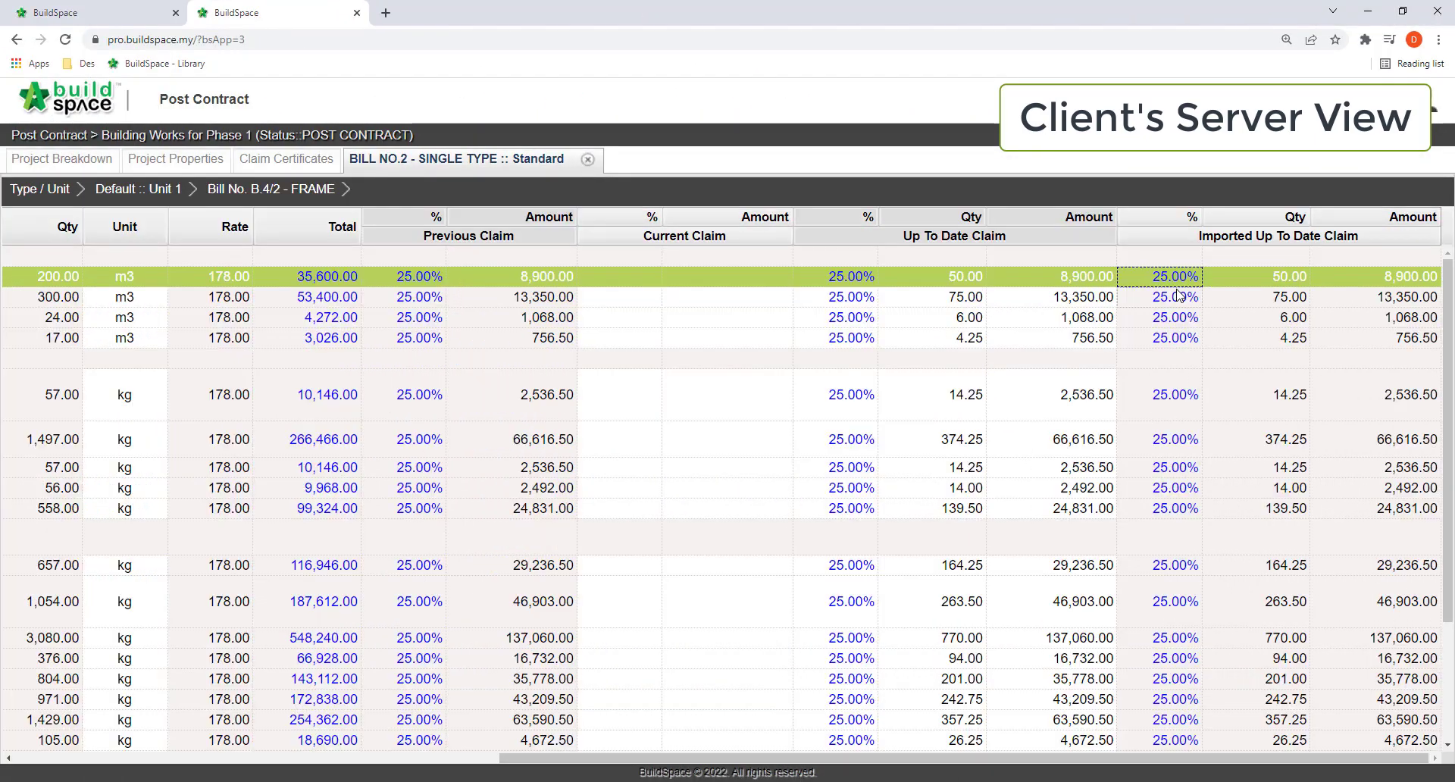
Check the imported up-to-date claim percentages of the first m3 items in Bill No. B.4/2 - FRAME.
left_click(1178, 296)
left_click(1178, 317)
left_click(1178, 338)
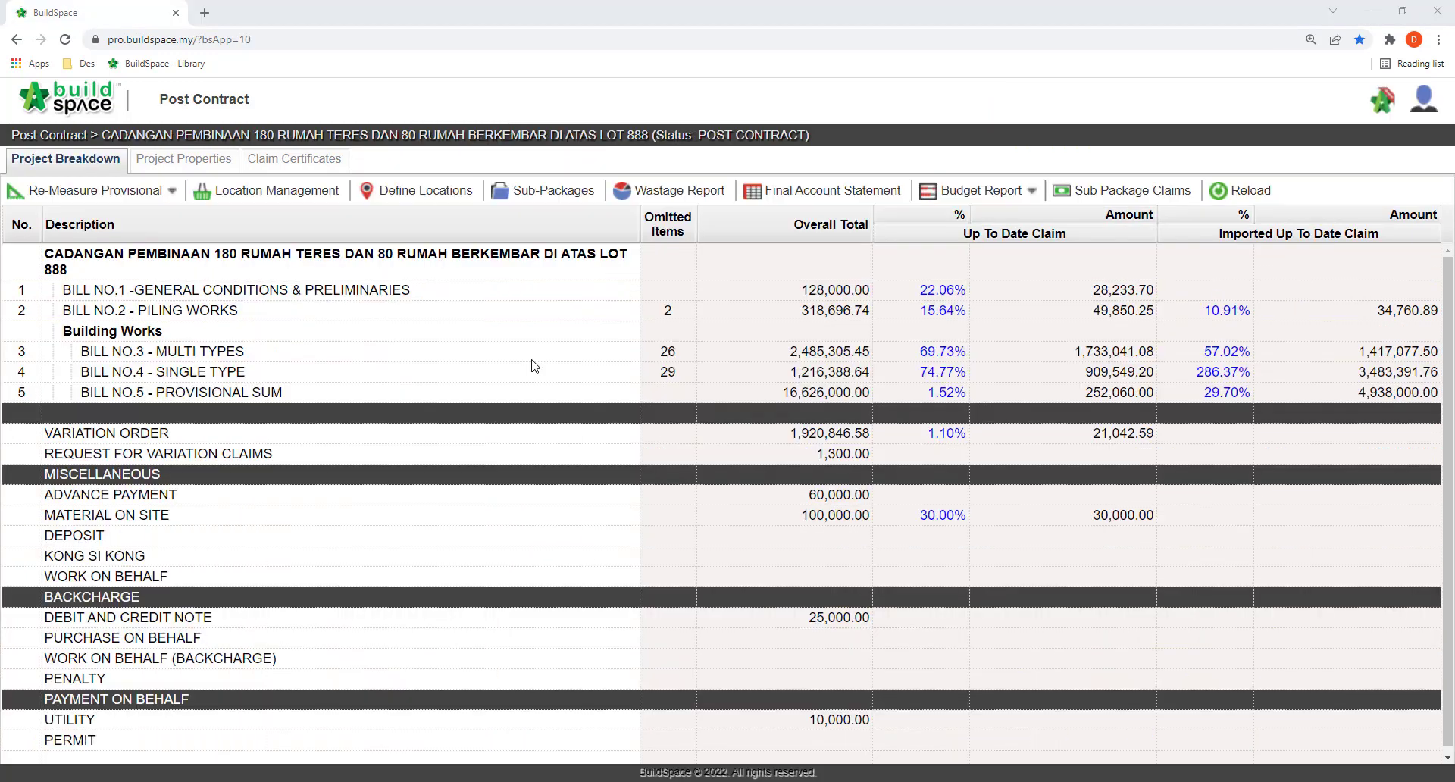
Go through the project's claim certificate list and review the print information of claim certificate 3.
left_click(434, 352)
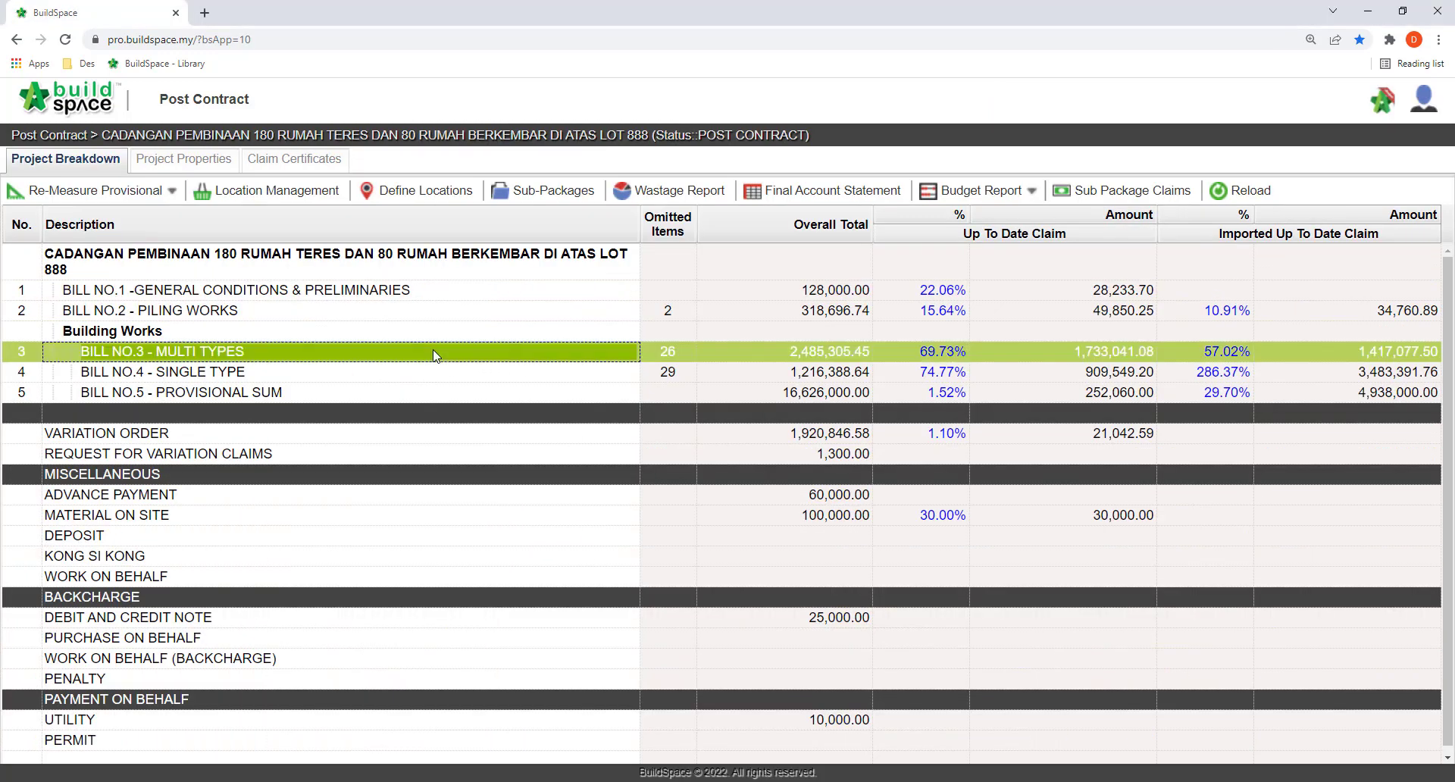
left_click(287, 163)
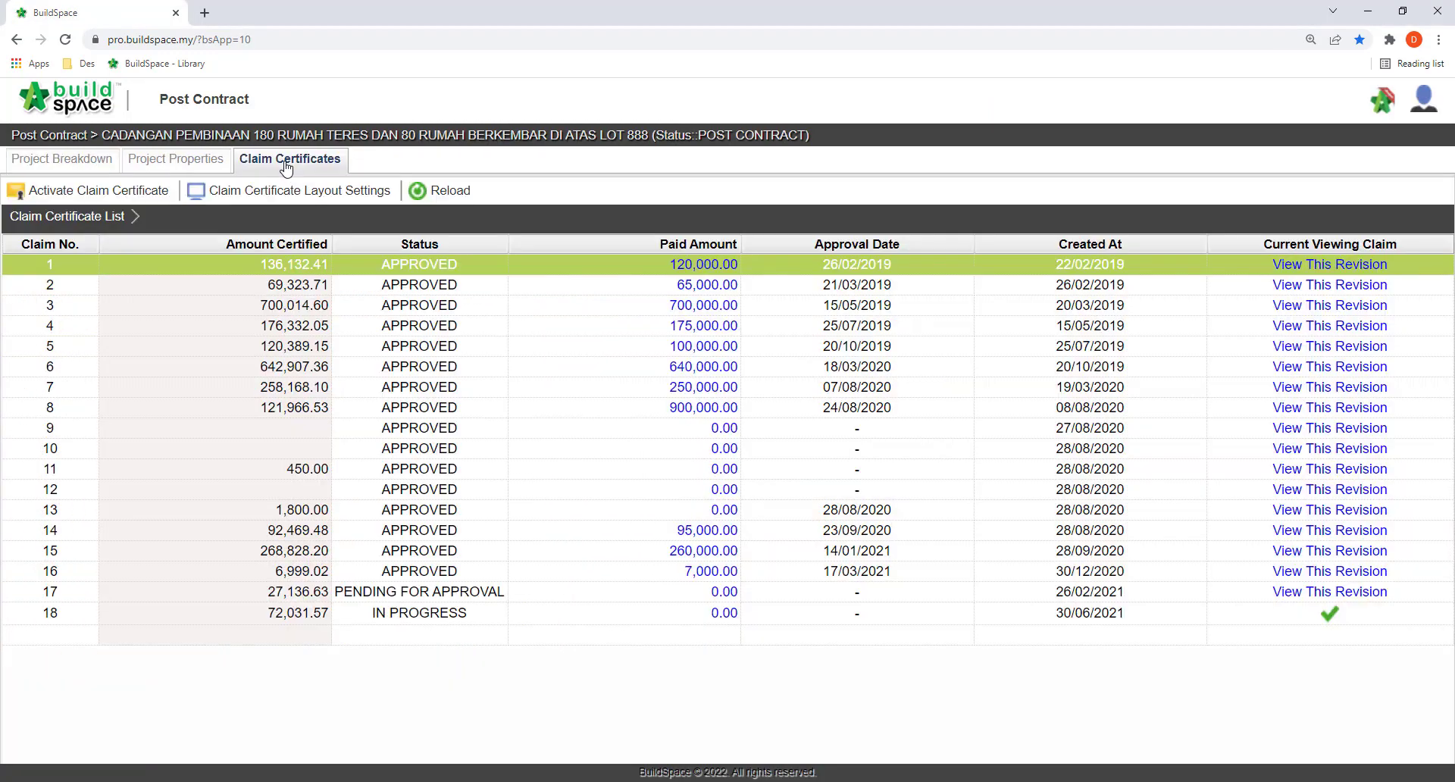
left_click(288, 289)
left_click(288, 311)
left_click(291, 327)
left_click(293, 347)
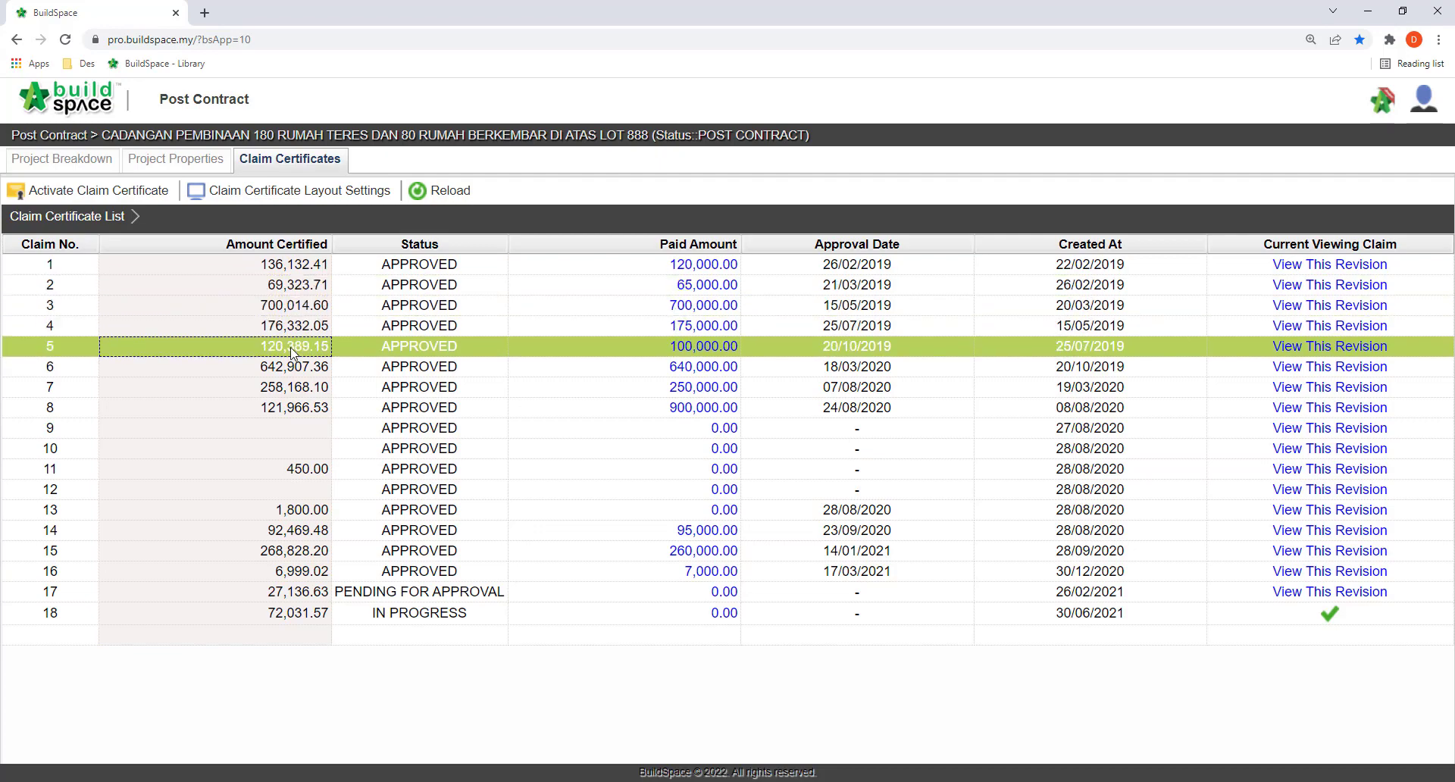
double_click(291, 305)
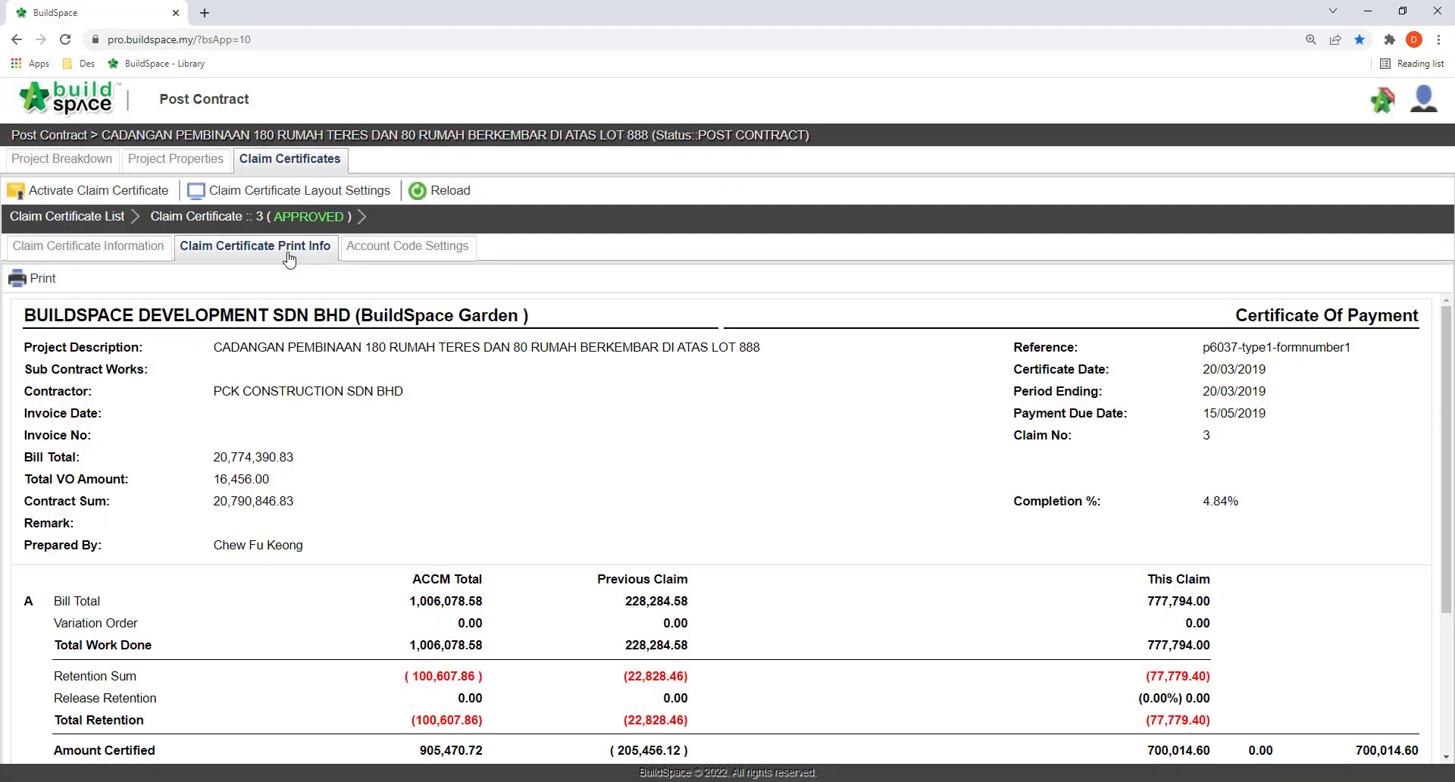
scroll(350, 394, "down", 5)
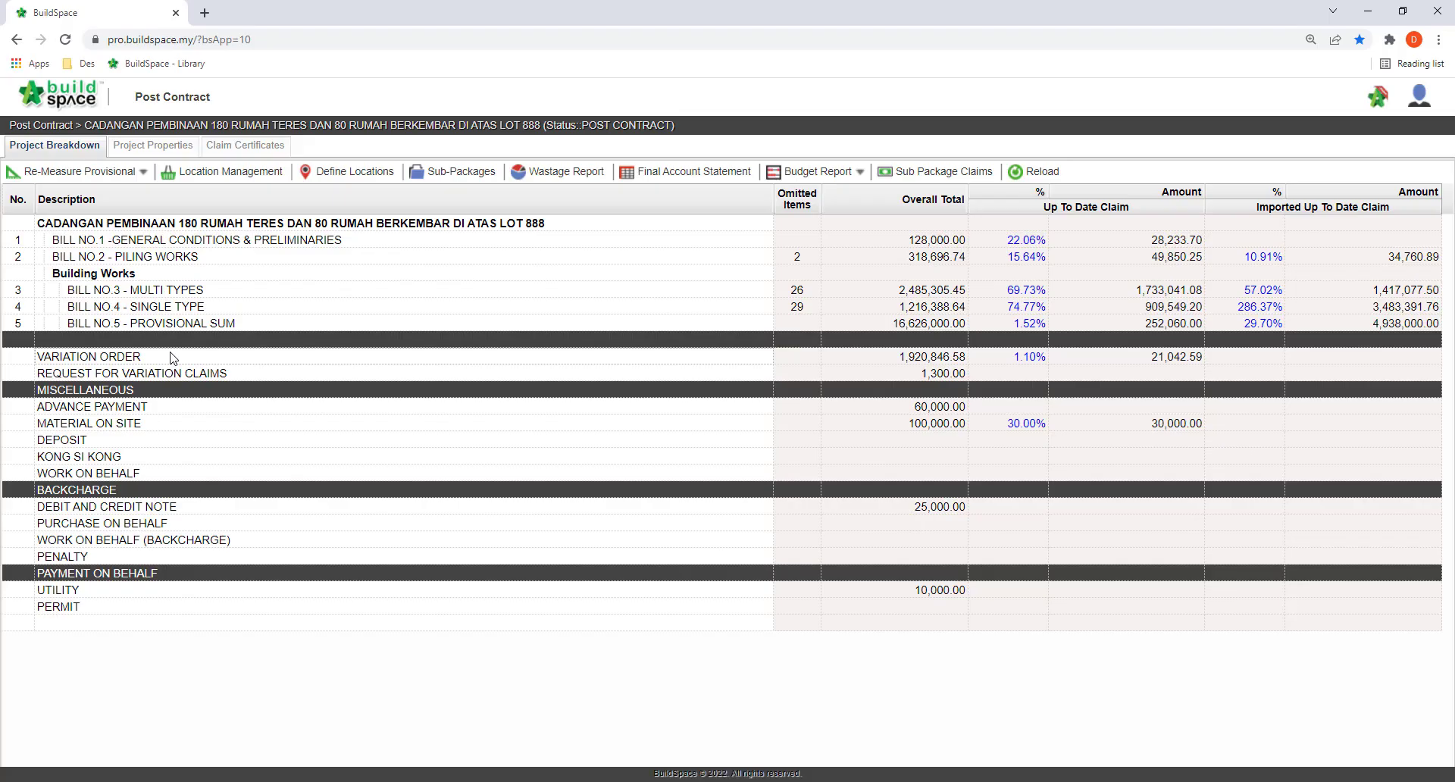
Open the project's variation orders and attach the AI-VO35 PDF to VO Number: 35 - Additional Guard House.
left_click(172, 358)
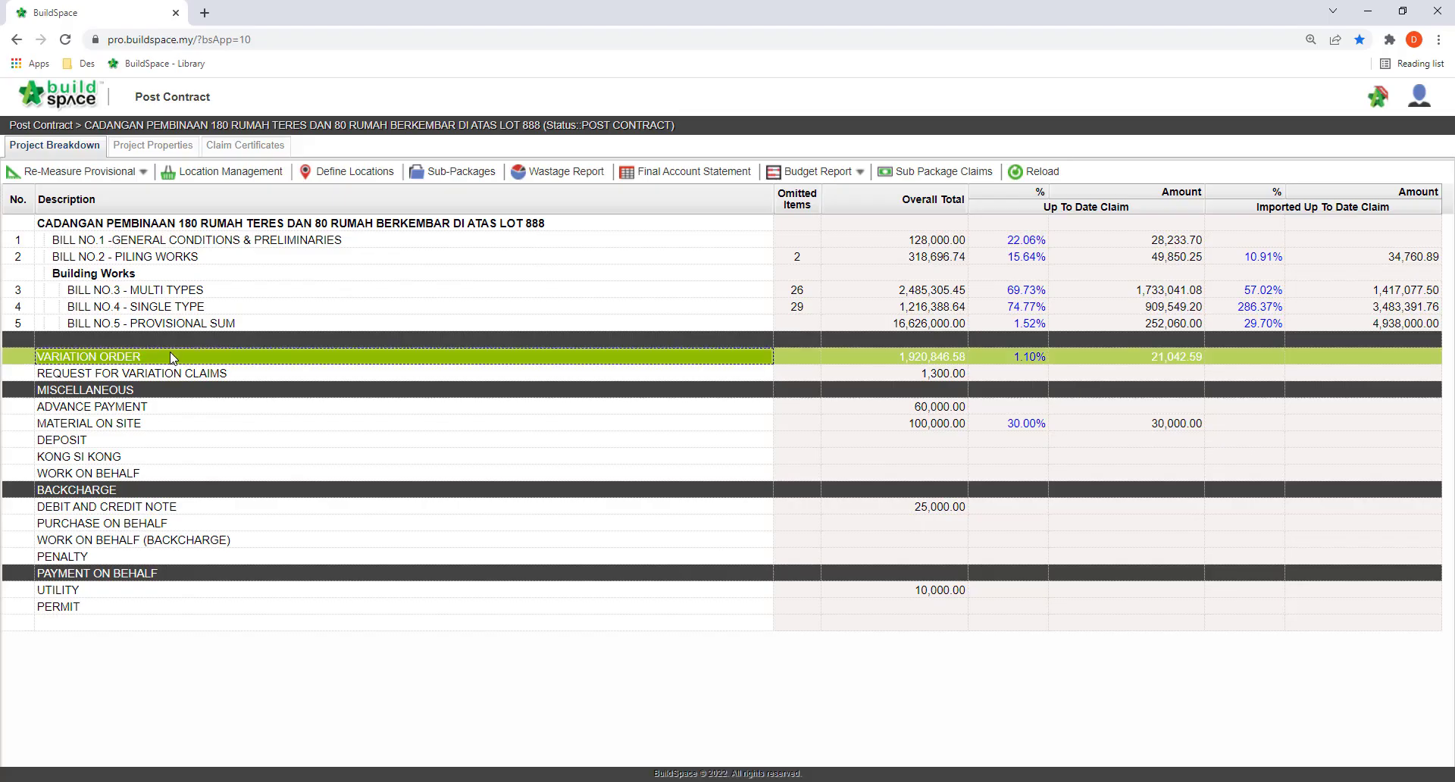
double_click(173, 358)
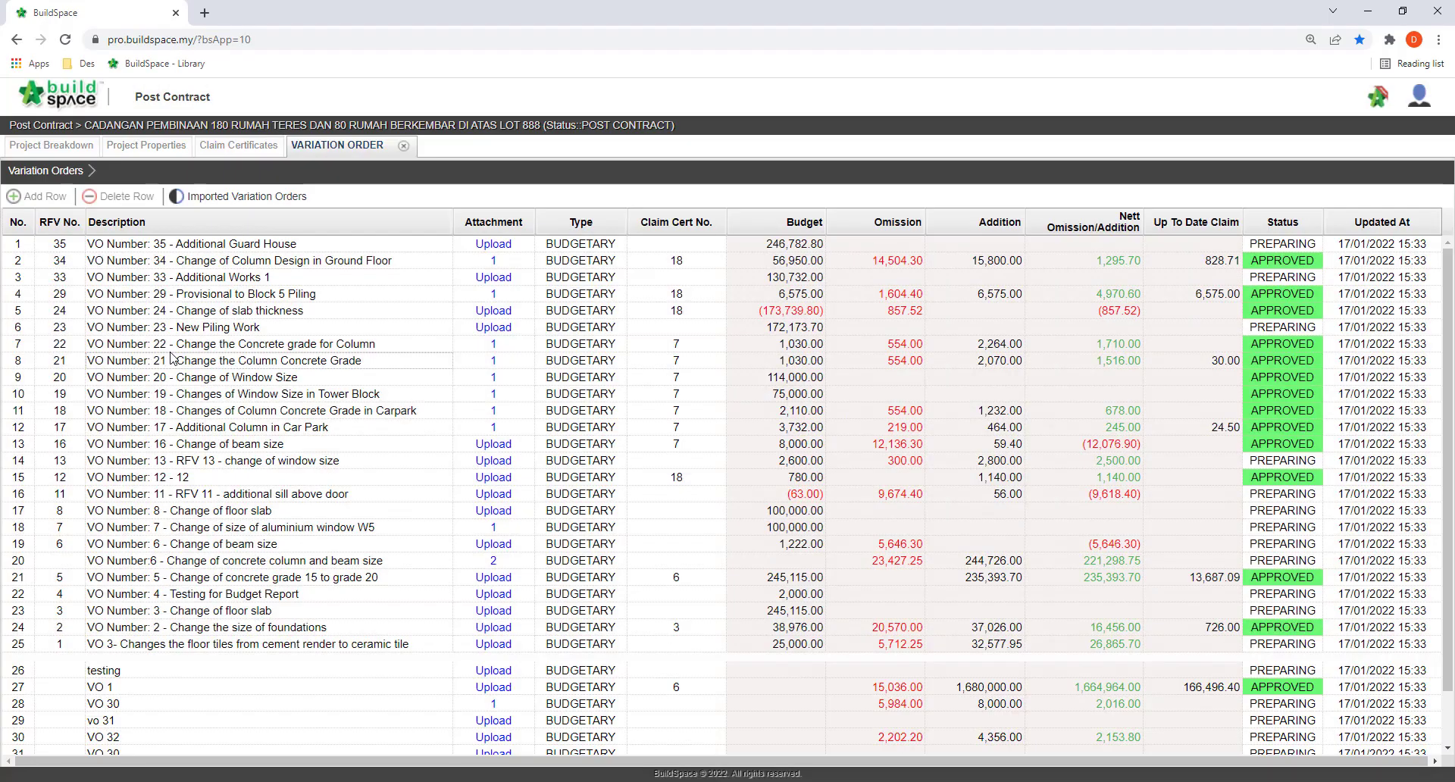
left_click(202, 247)
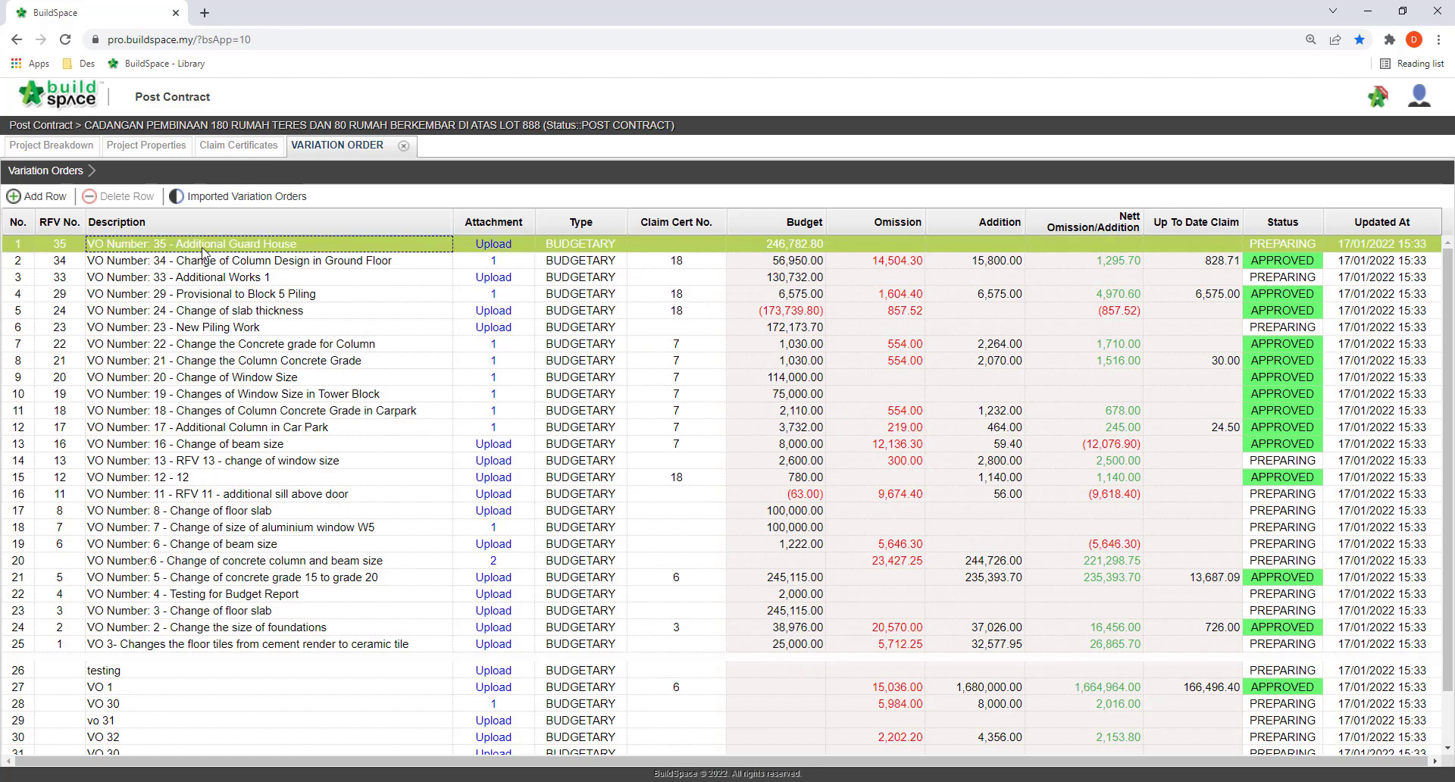
left_click(492, 244)
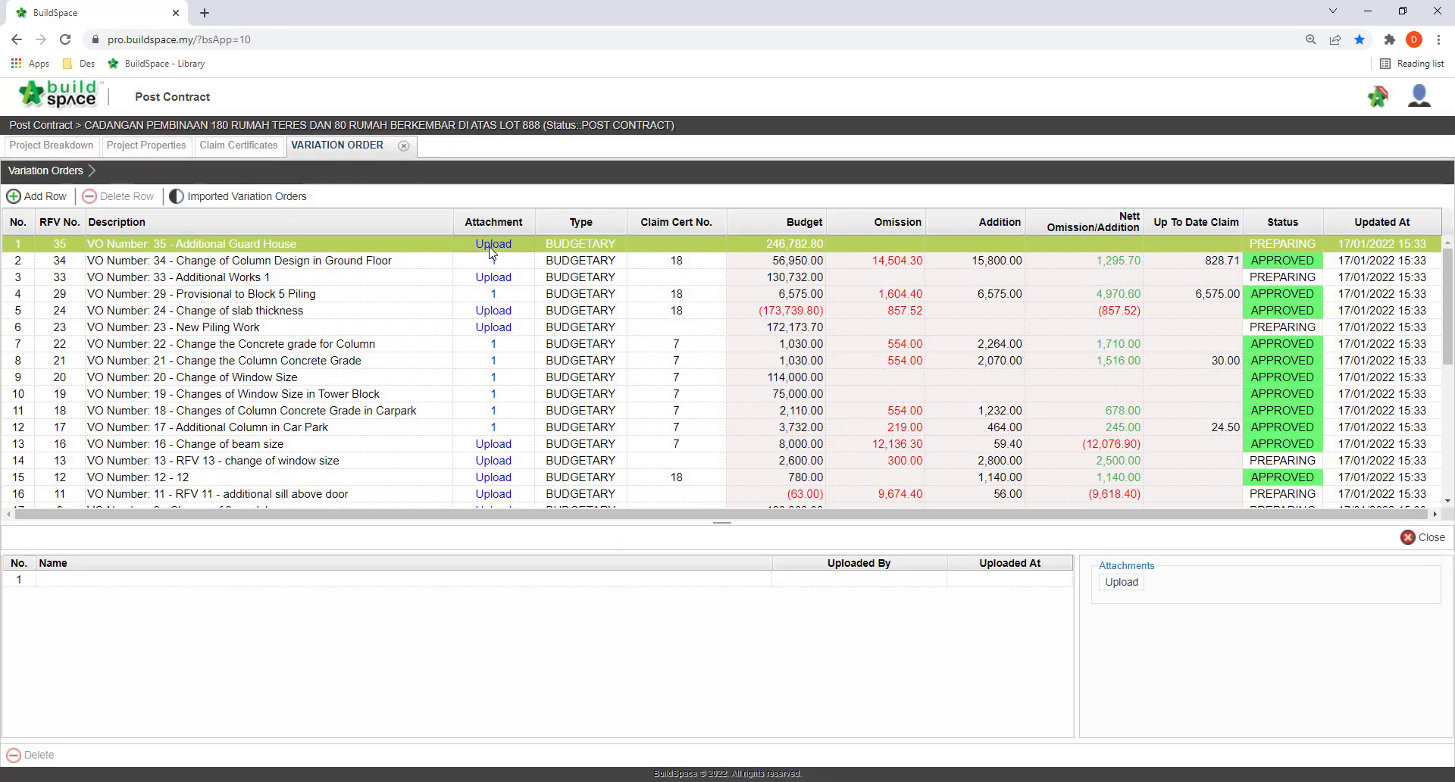
left_click(1106, 585)
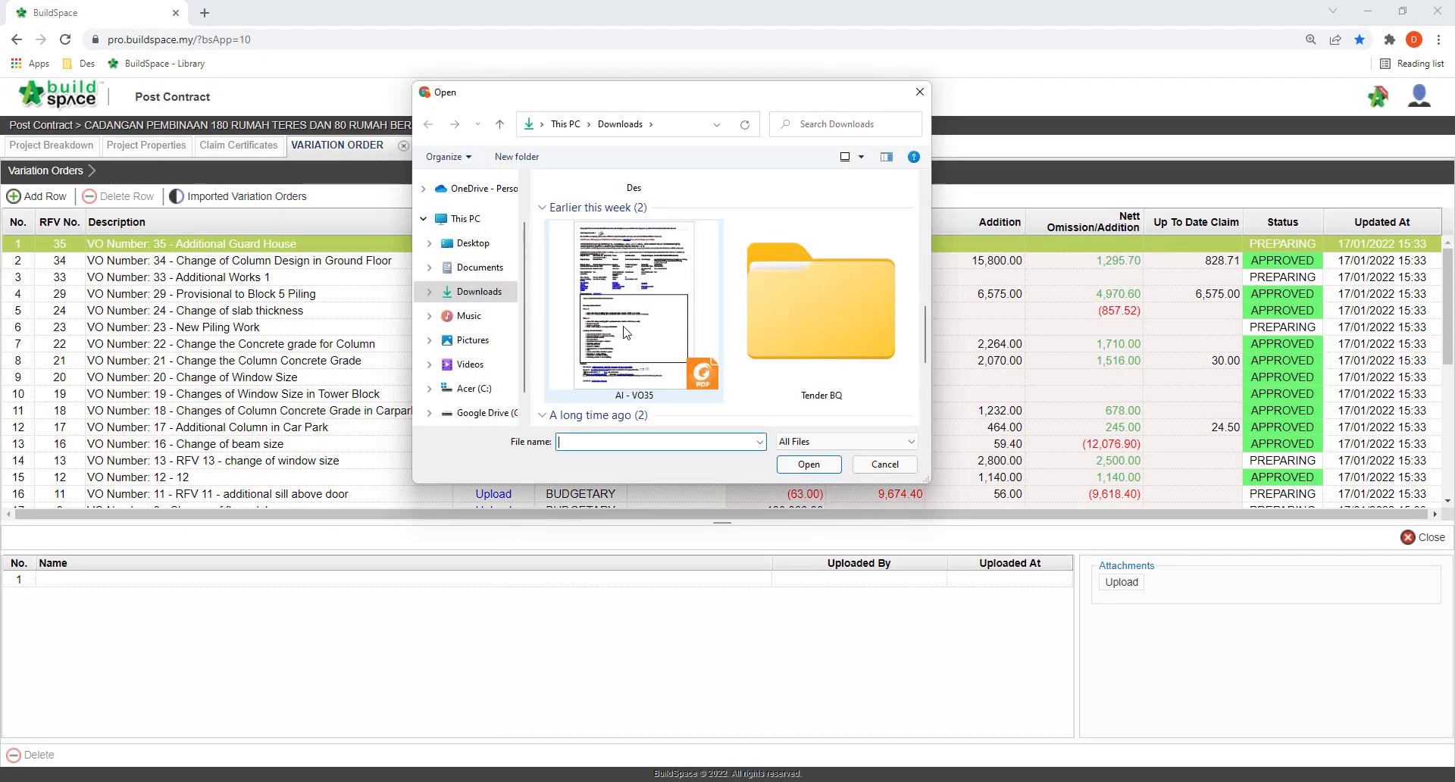
left_click(626, 332)
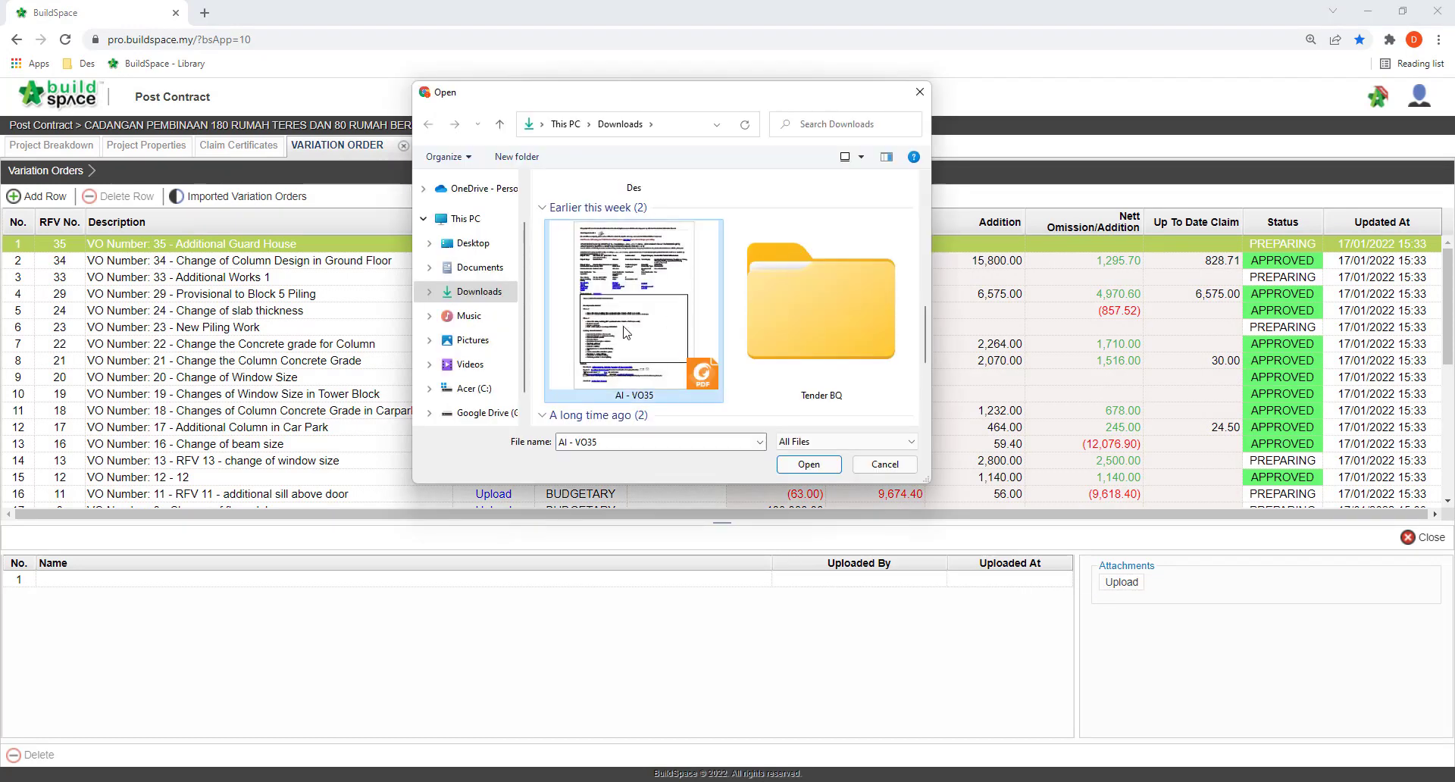
left_click(783, 464)
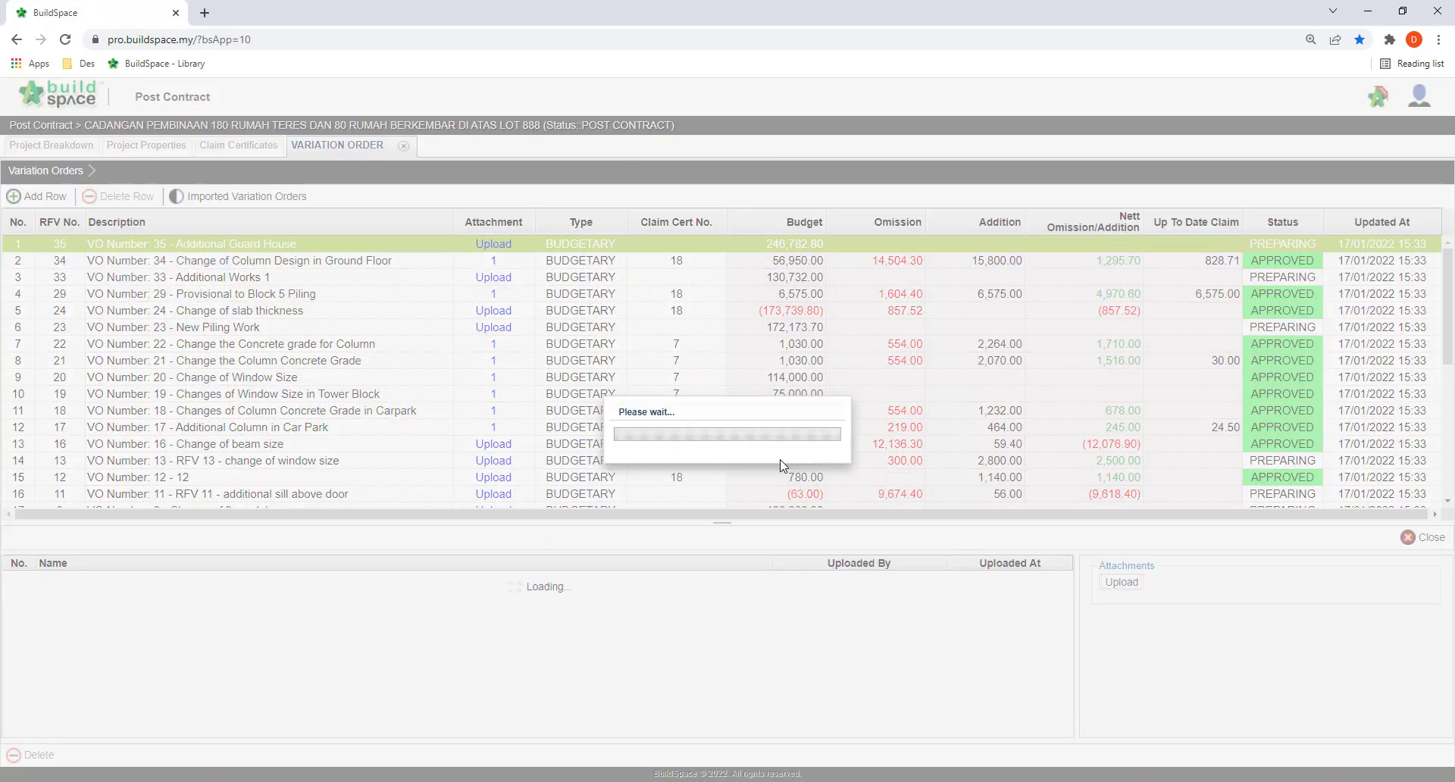
Download the attached AI-VO35.pdf and dismiss the browser's download notice.
left_click(176, 583)
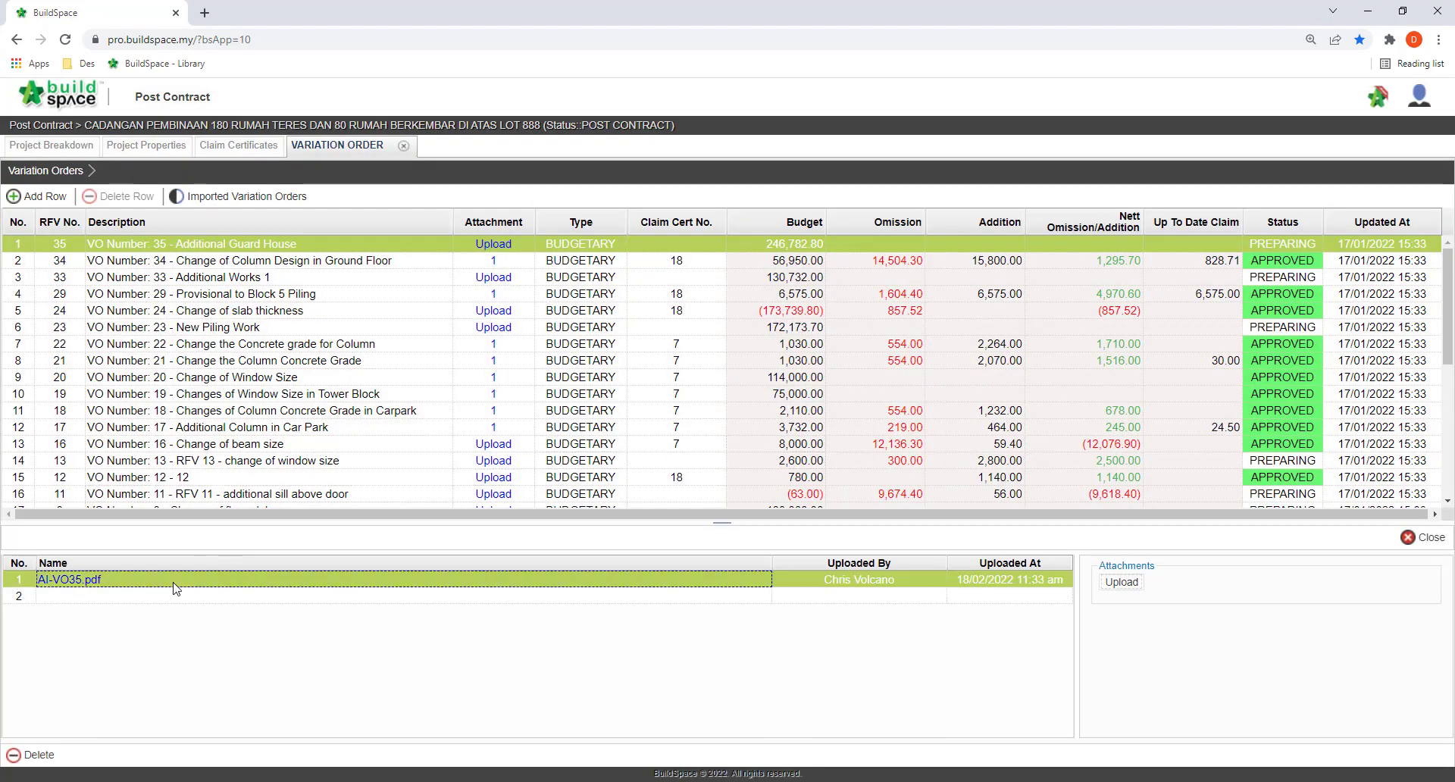
left_click(72, 581)
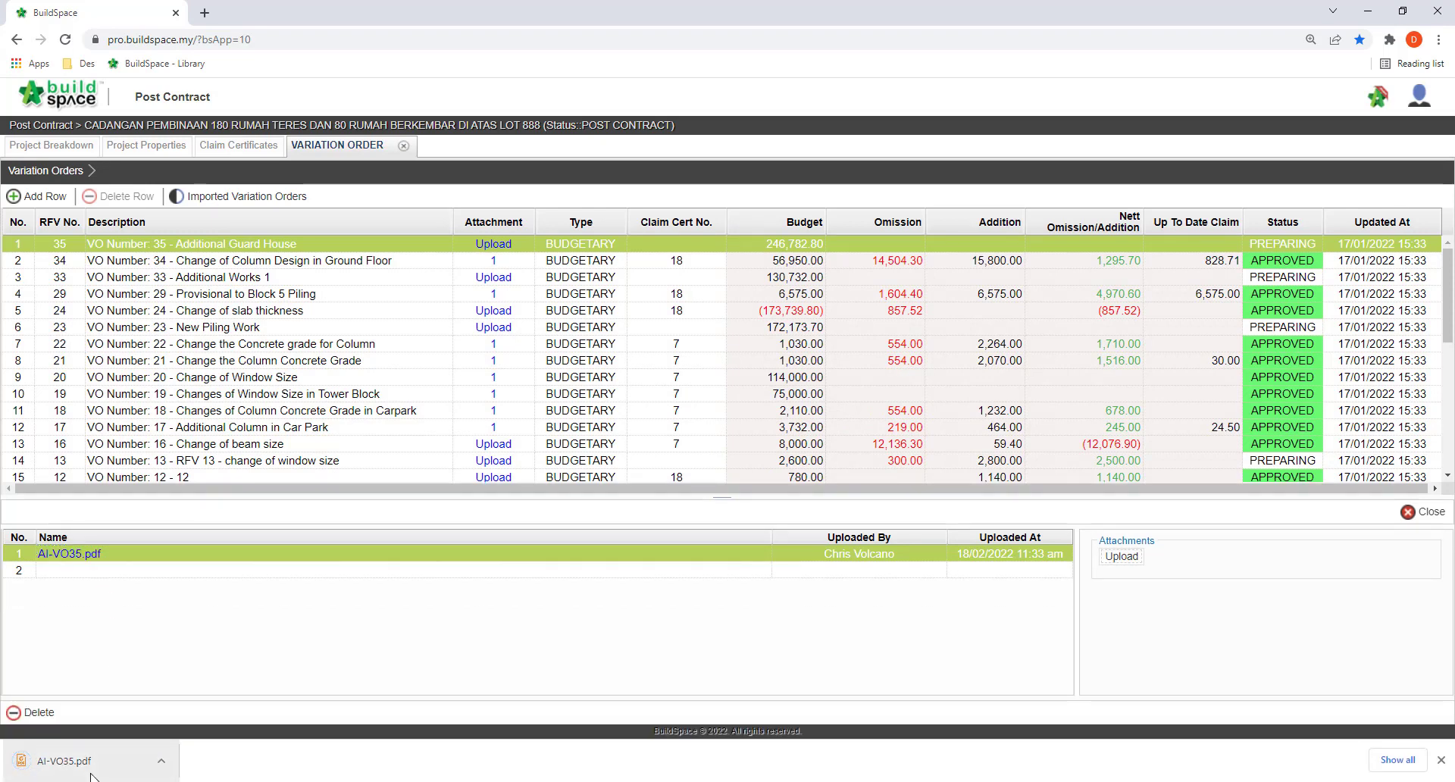
left_click(1441, 761)
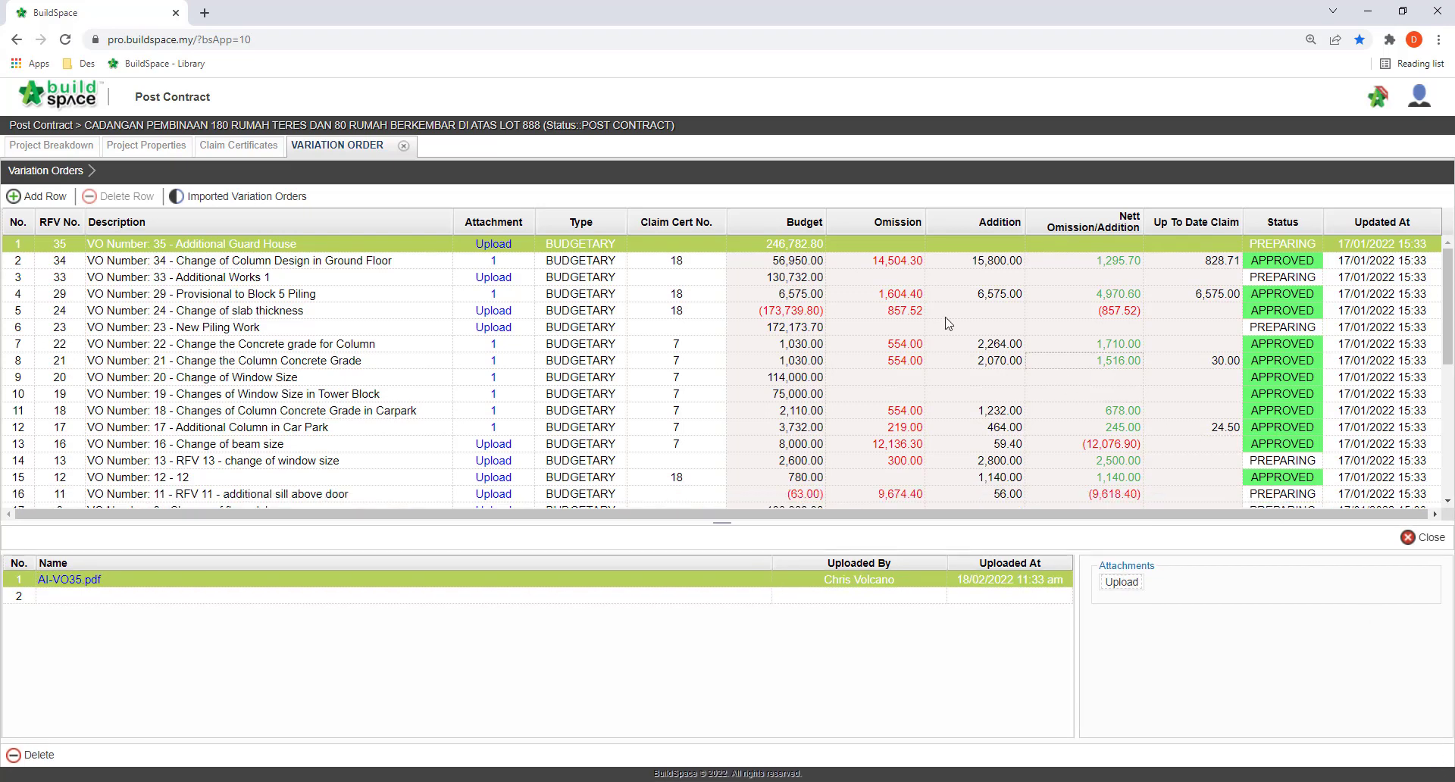
Open VO Number: 34 - Change of Column Design in Ground Floor and review its variation order items.
left_click(437, 263)
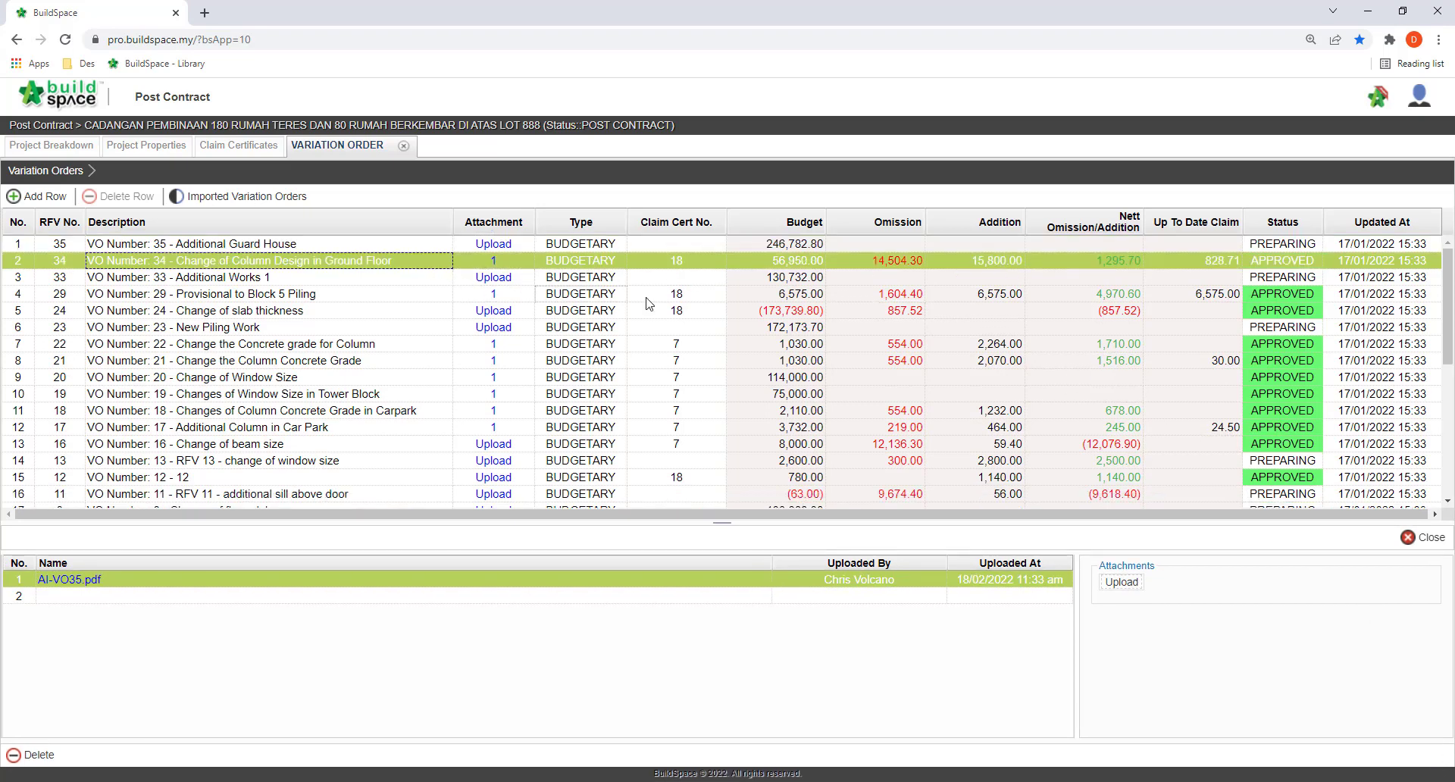
left_click(691, 265)
double_click(693, 267)
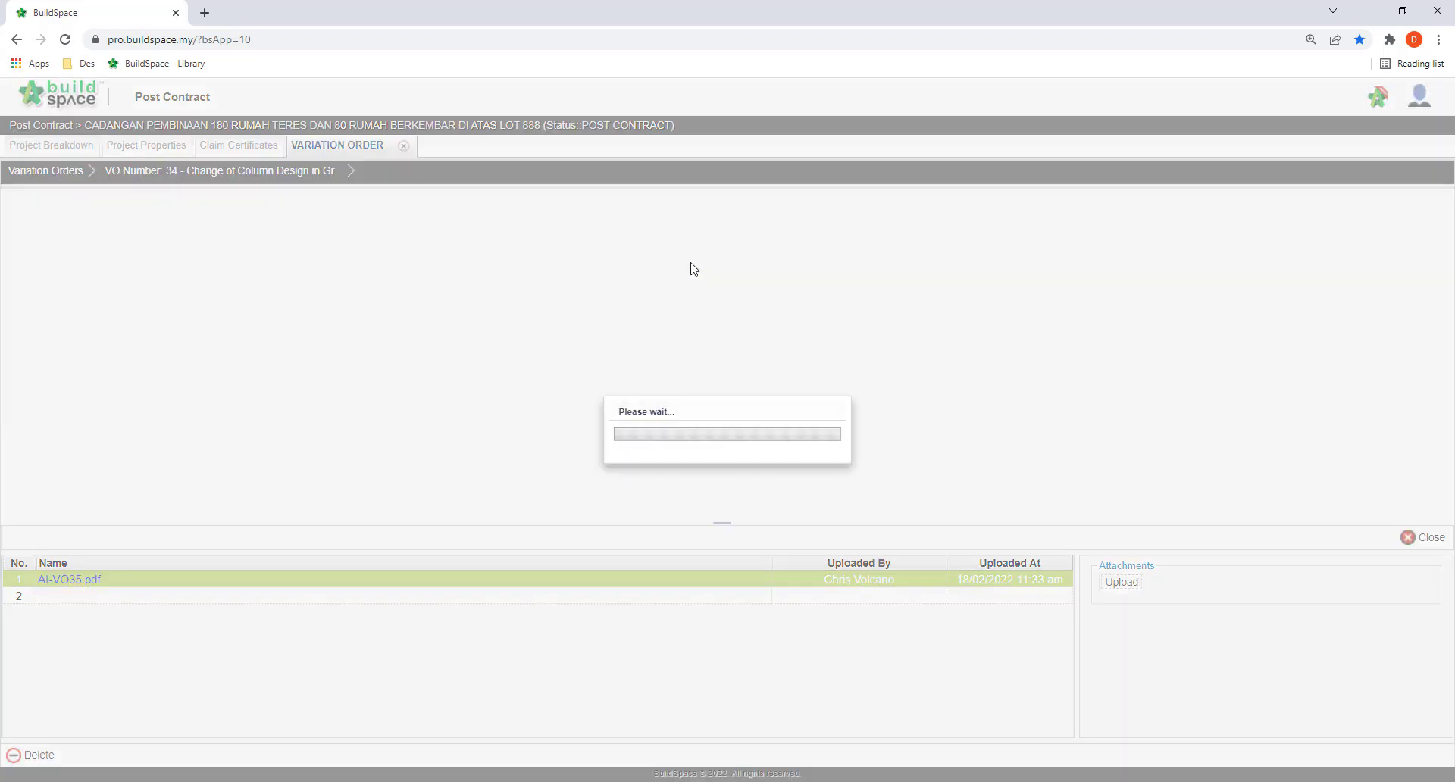
left_click(371, 277)
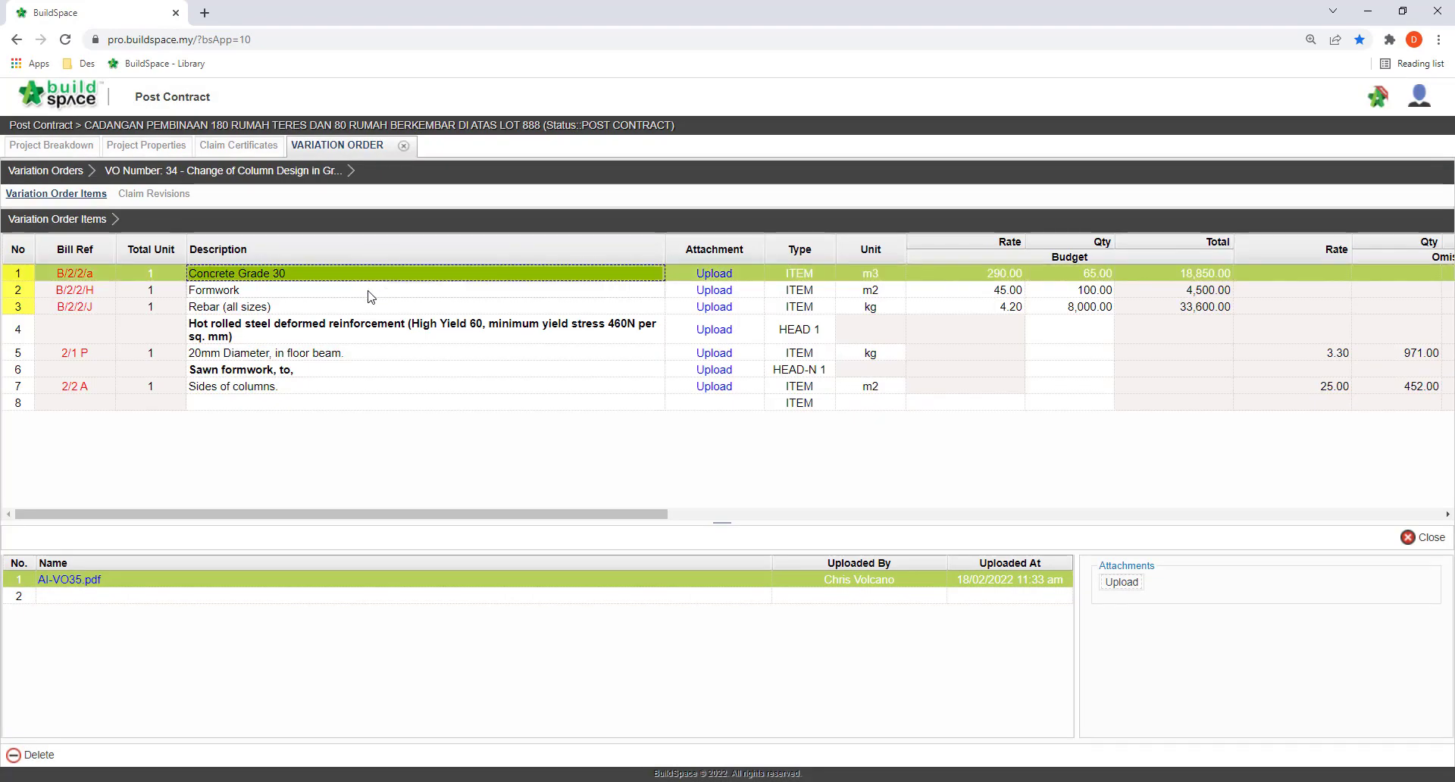
left_click(369, 293)
left_click(363, 326)
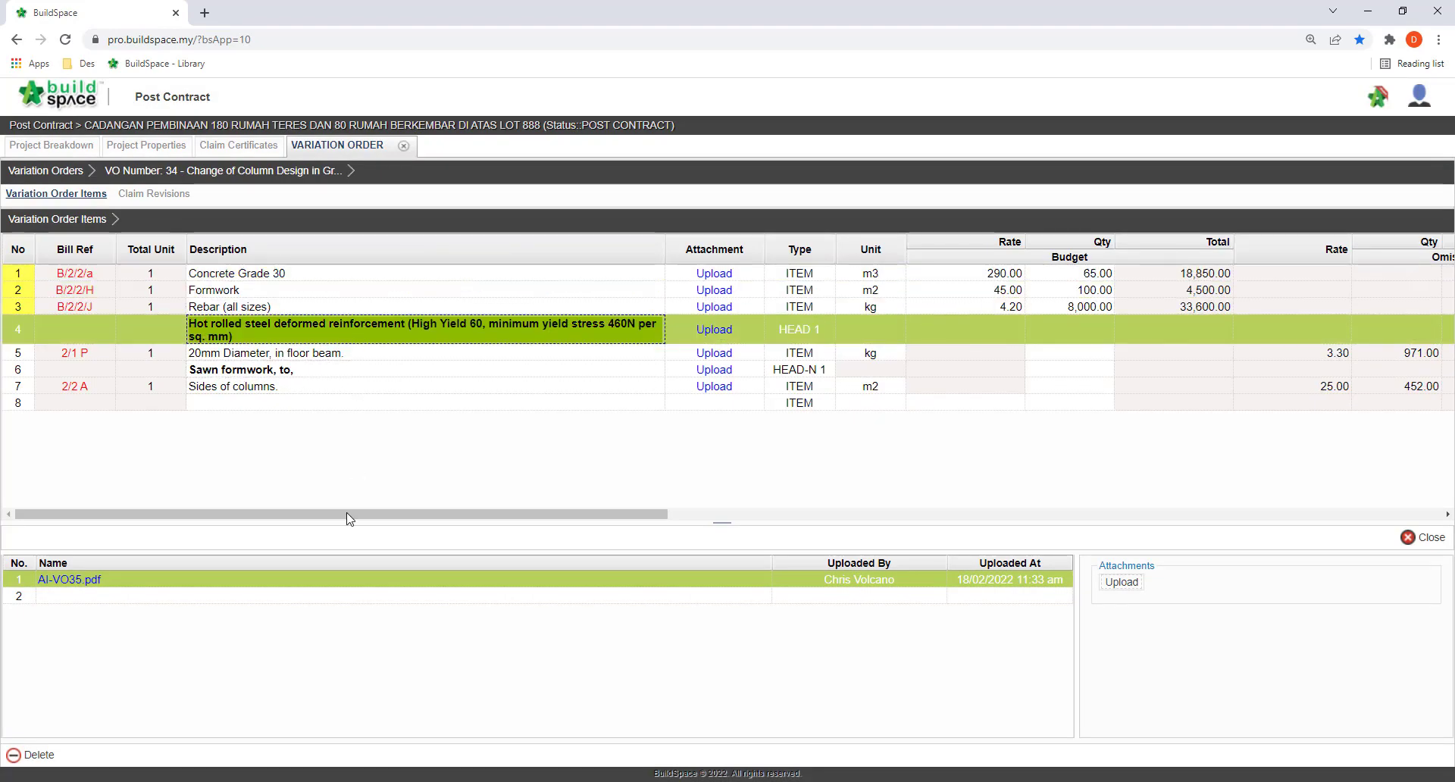
Examine the current claim quantities of the 20mm diameter floor beam and sides of columns items in VO 34.
left_click_drag(349, 514, 1012, 547)
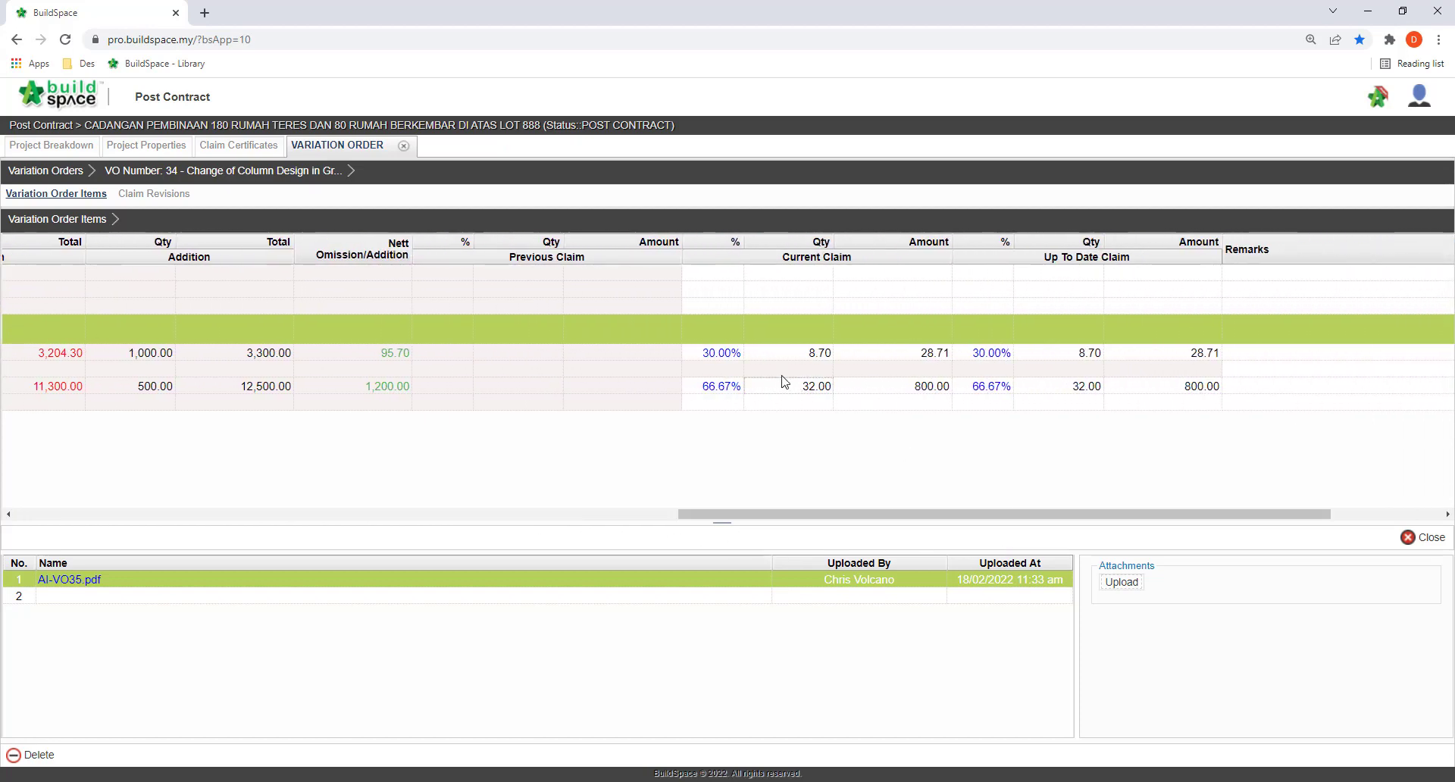
left_click(752, 356)
left_click(753, 391)
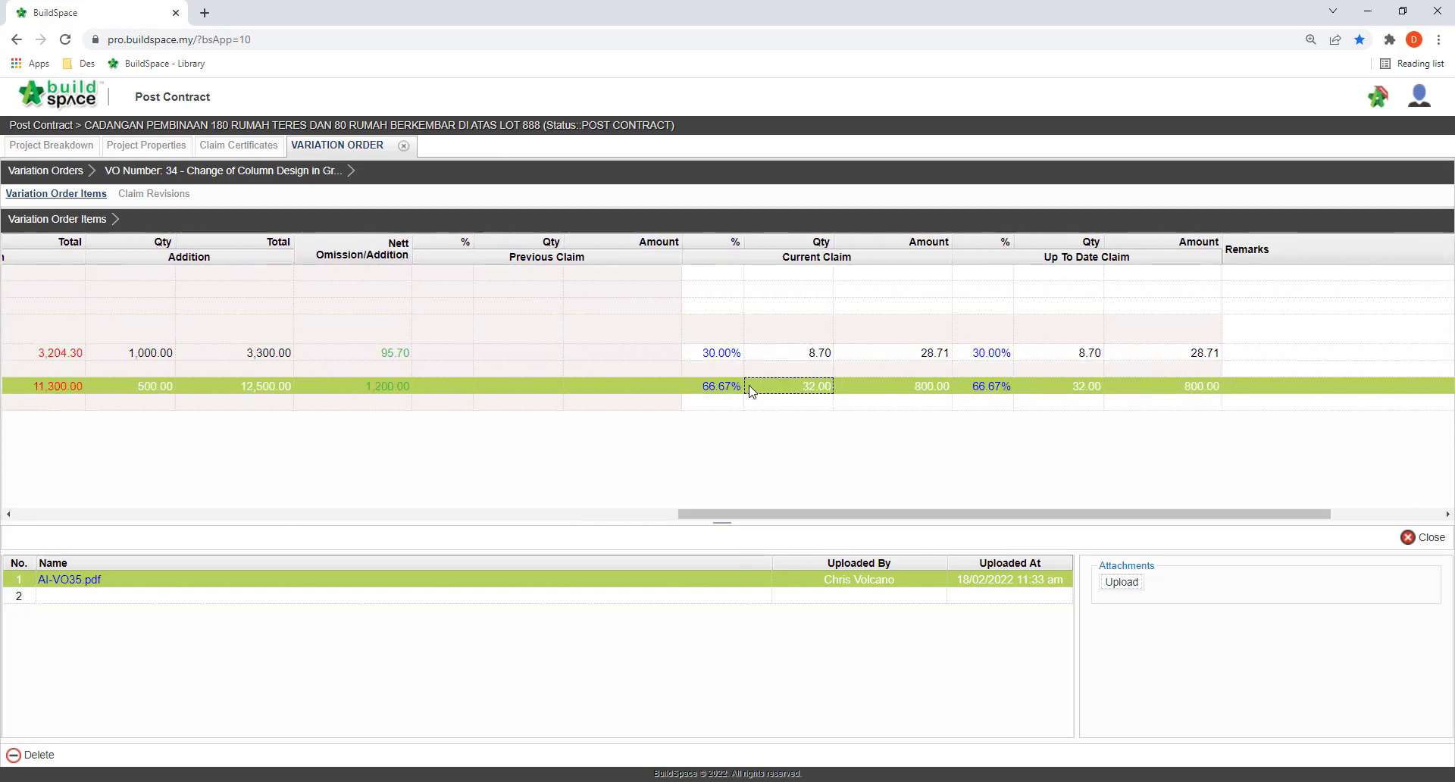
left_click_drag(760, 513, 470, 528)
left_click_drag(446, 529, 94, 544)
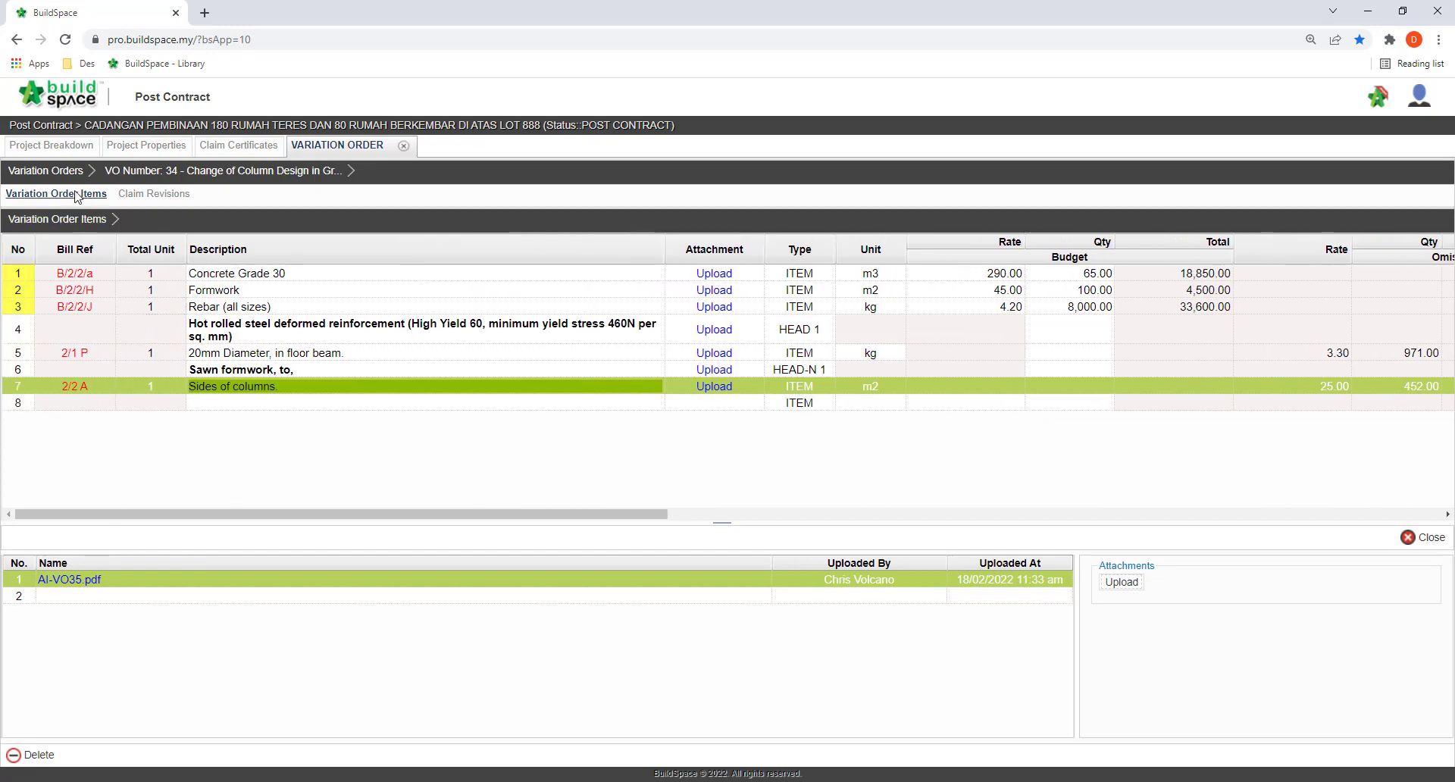
Return to the variation orders list and review VO 34's budget, omission, addition, nett and up-to-date claim amounts.
left_click(66, 174)
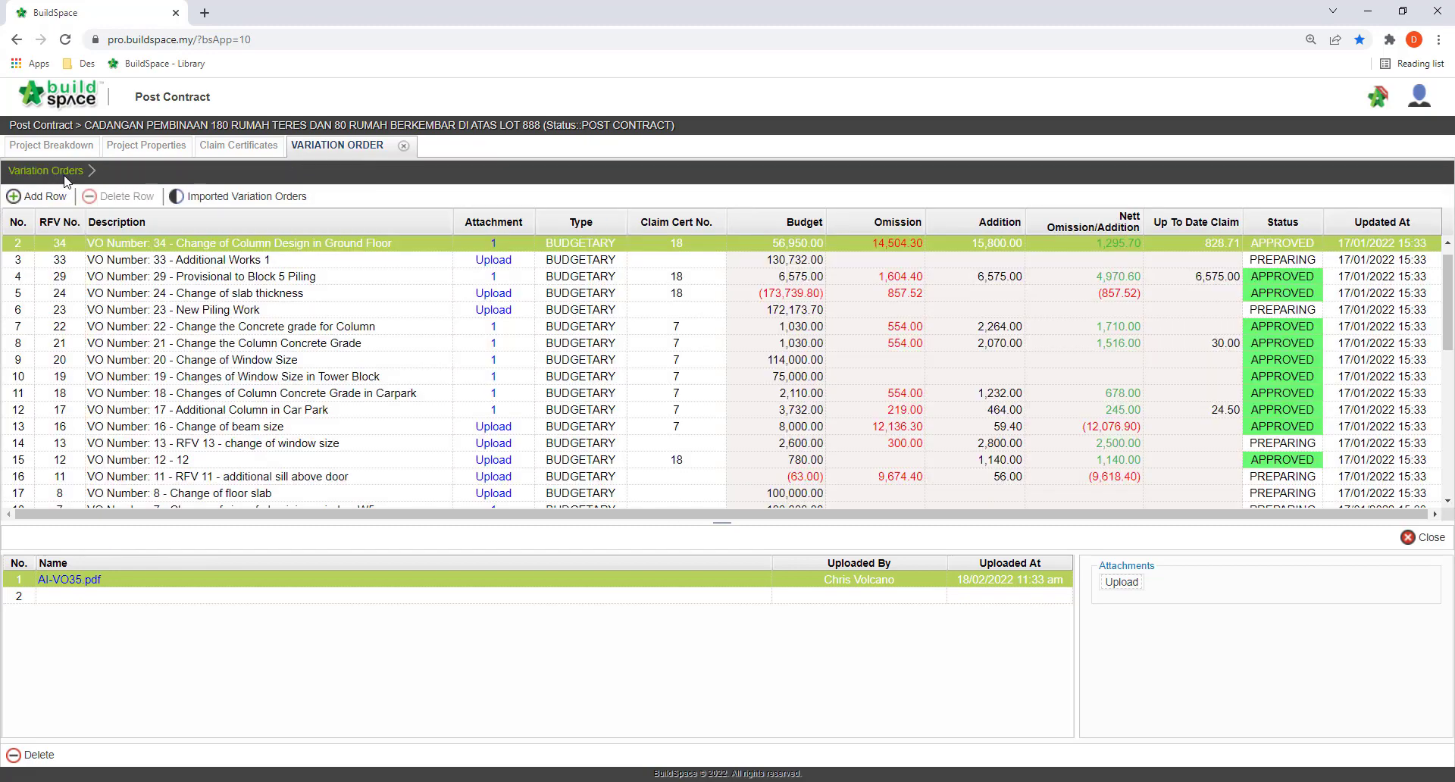
left_click(804, 245)
left_click(866, 246)
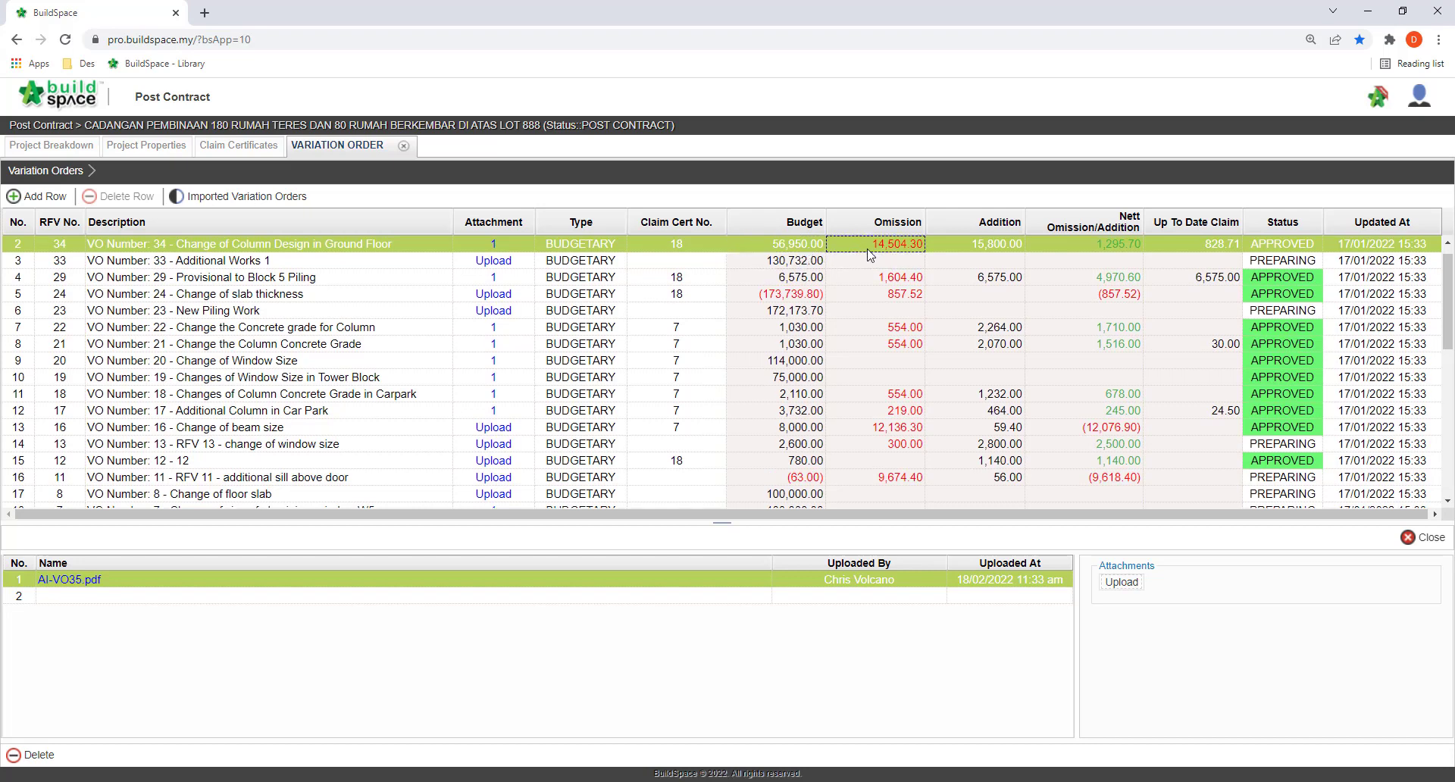
left_click(958, 243)
left_click(1066, 241)
left_click(1170, 244)
Compare the approval statuses of the variation orders listed below VO 34.
left_click(1285, 278)
left_click(1288, 310)
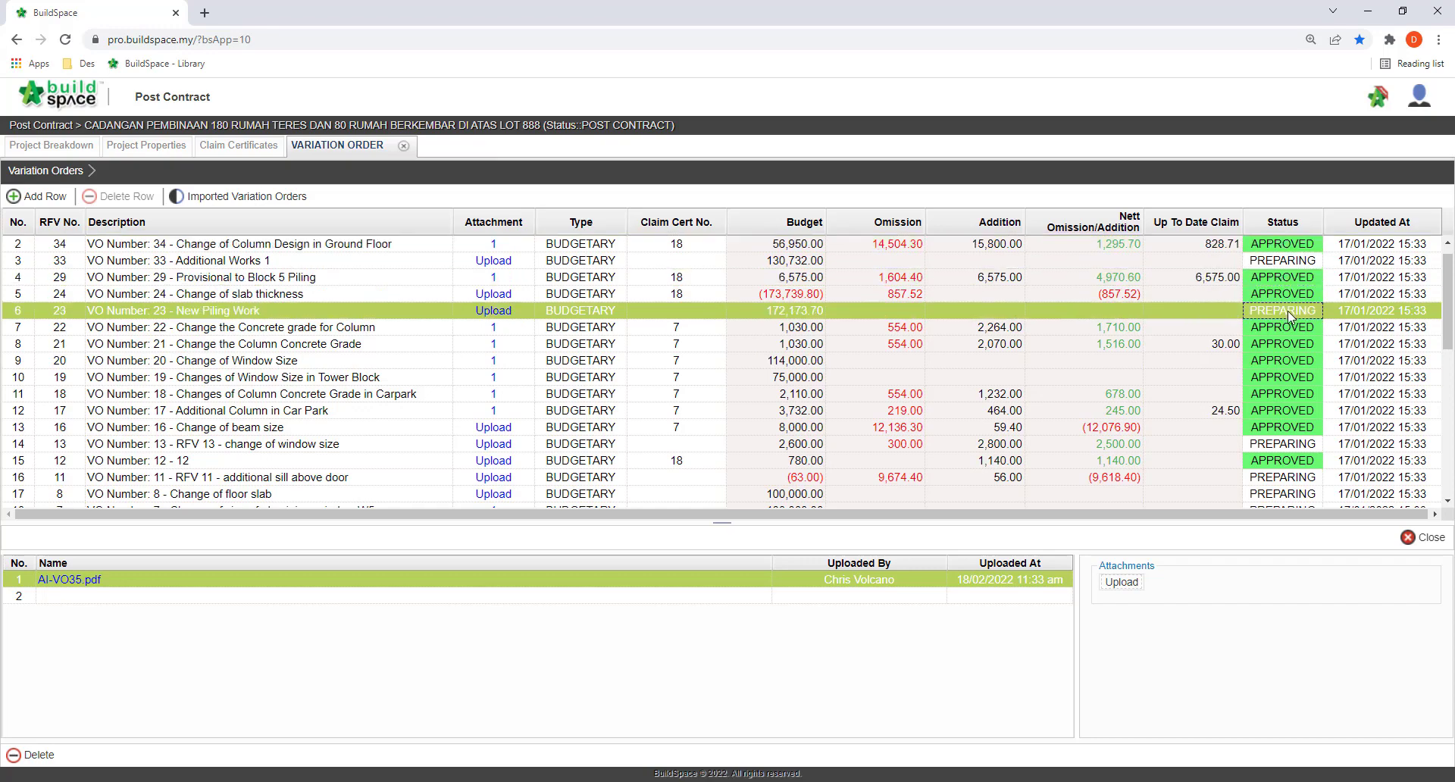
left_click(1288, 331)
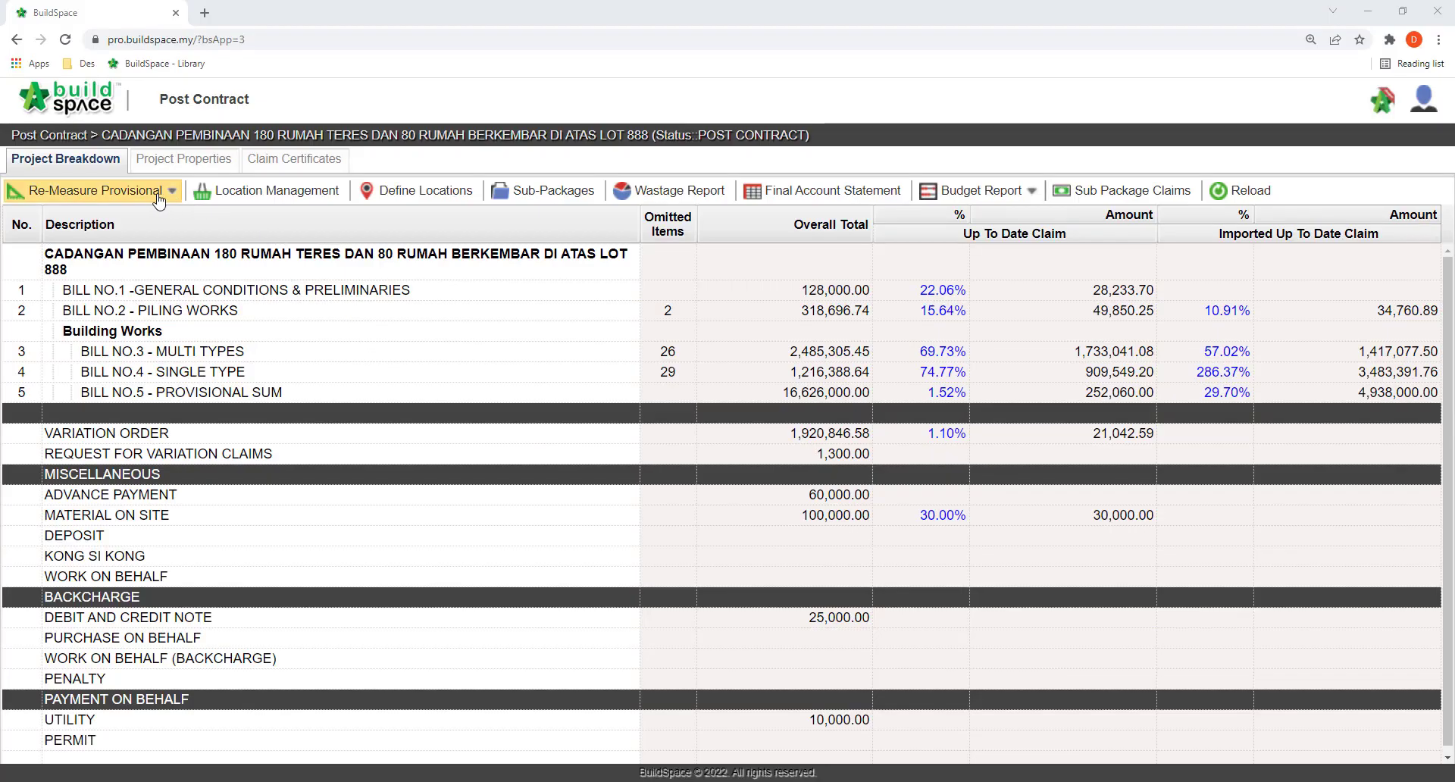
Open the all-items provisional re-measurement of Bill No. B.4/4 - ROOF CONSTRUCTION under BILL NO.4 - SINGLE TYPE.
left_click(159, 196)
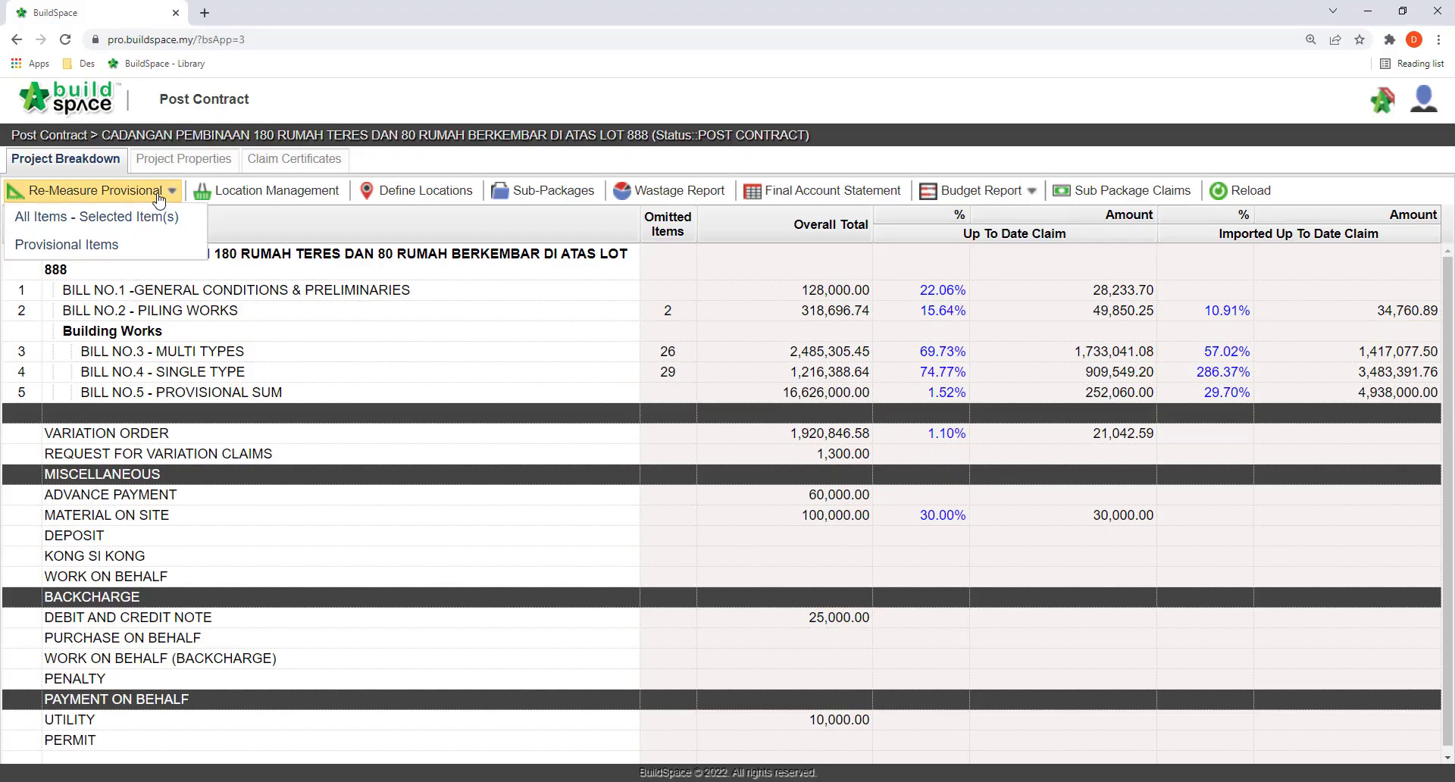
left_click(103, 223)
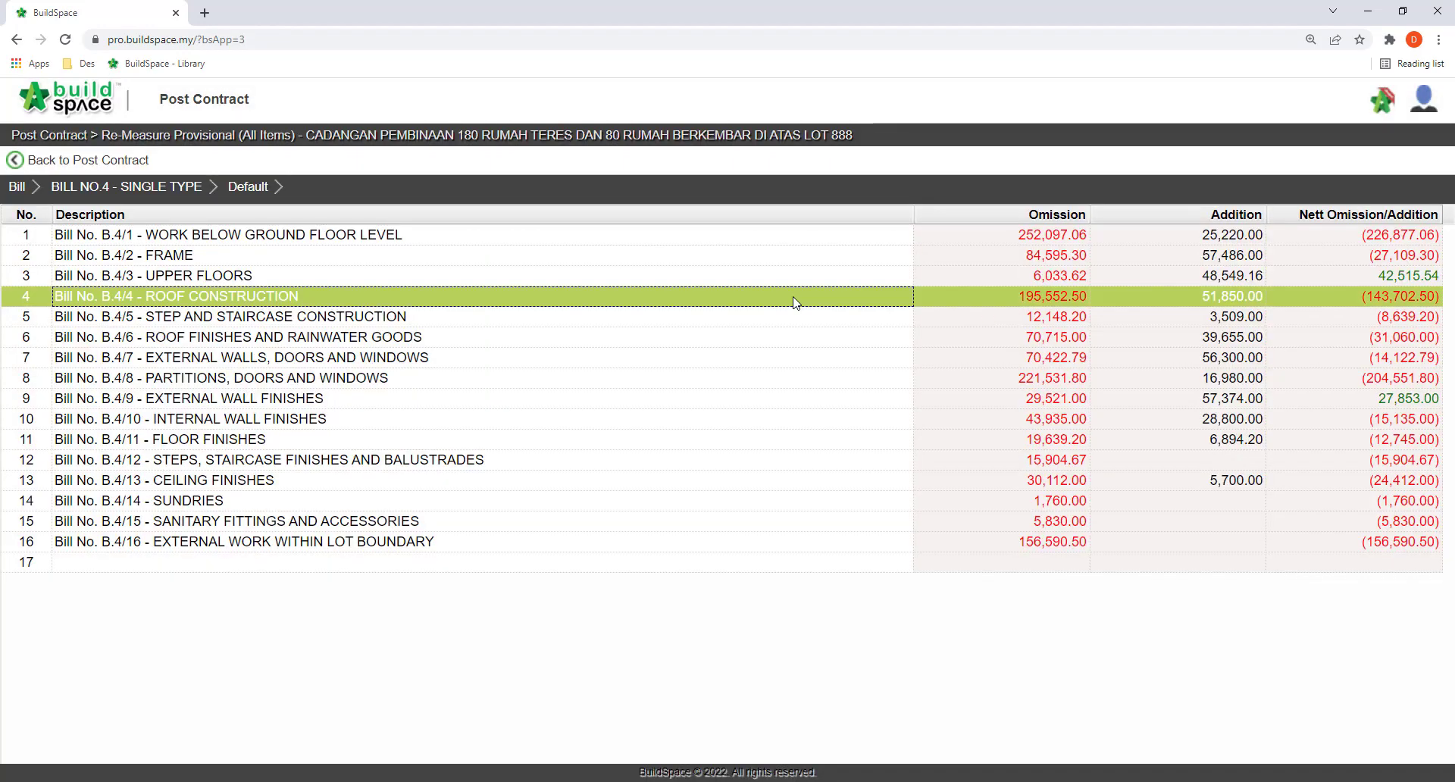
double_click(796, 301)
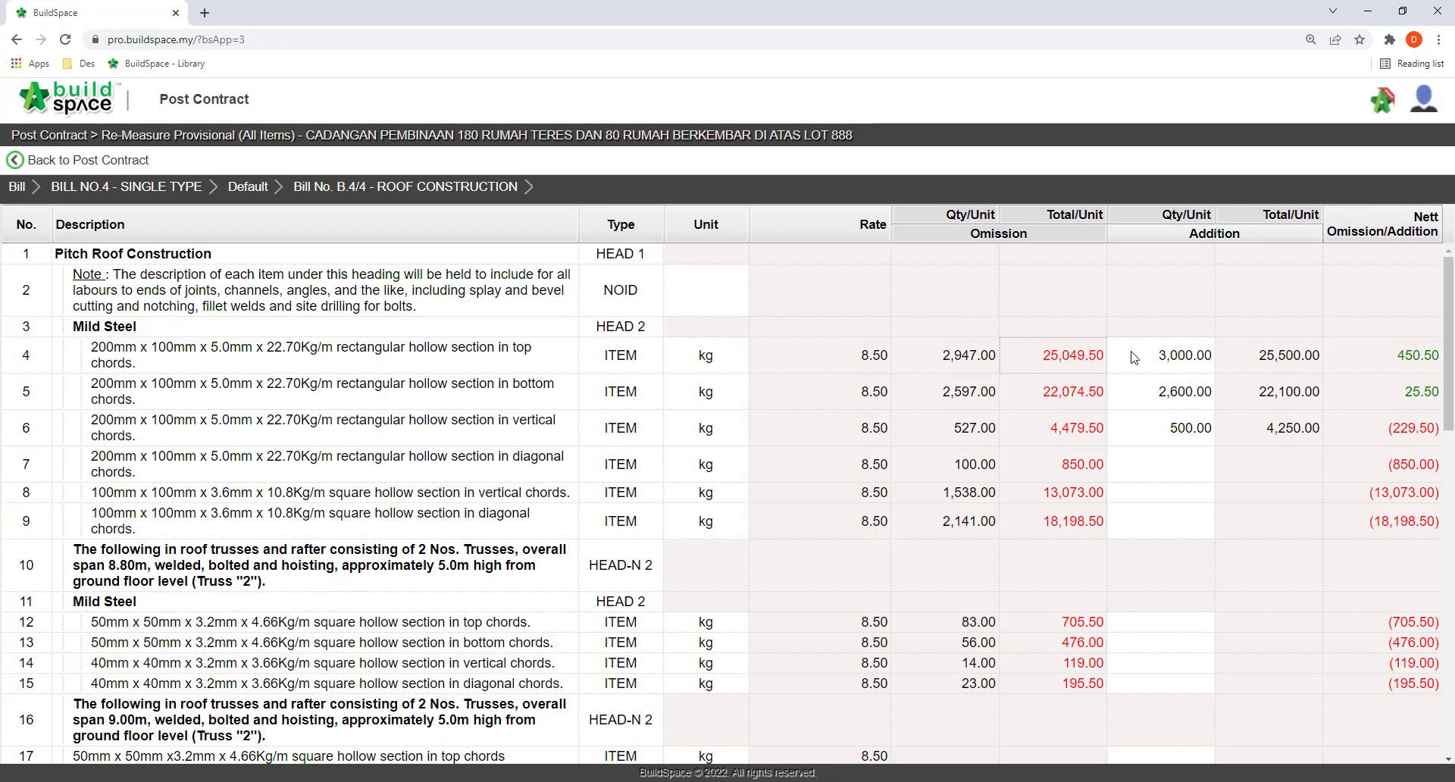
Set the addition quantities of the mild steel items 7, 8 and 9 to 120, 1,600 and 2,200 kg.
left_click(1162, 355)
left_click(1171, 463)
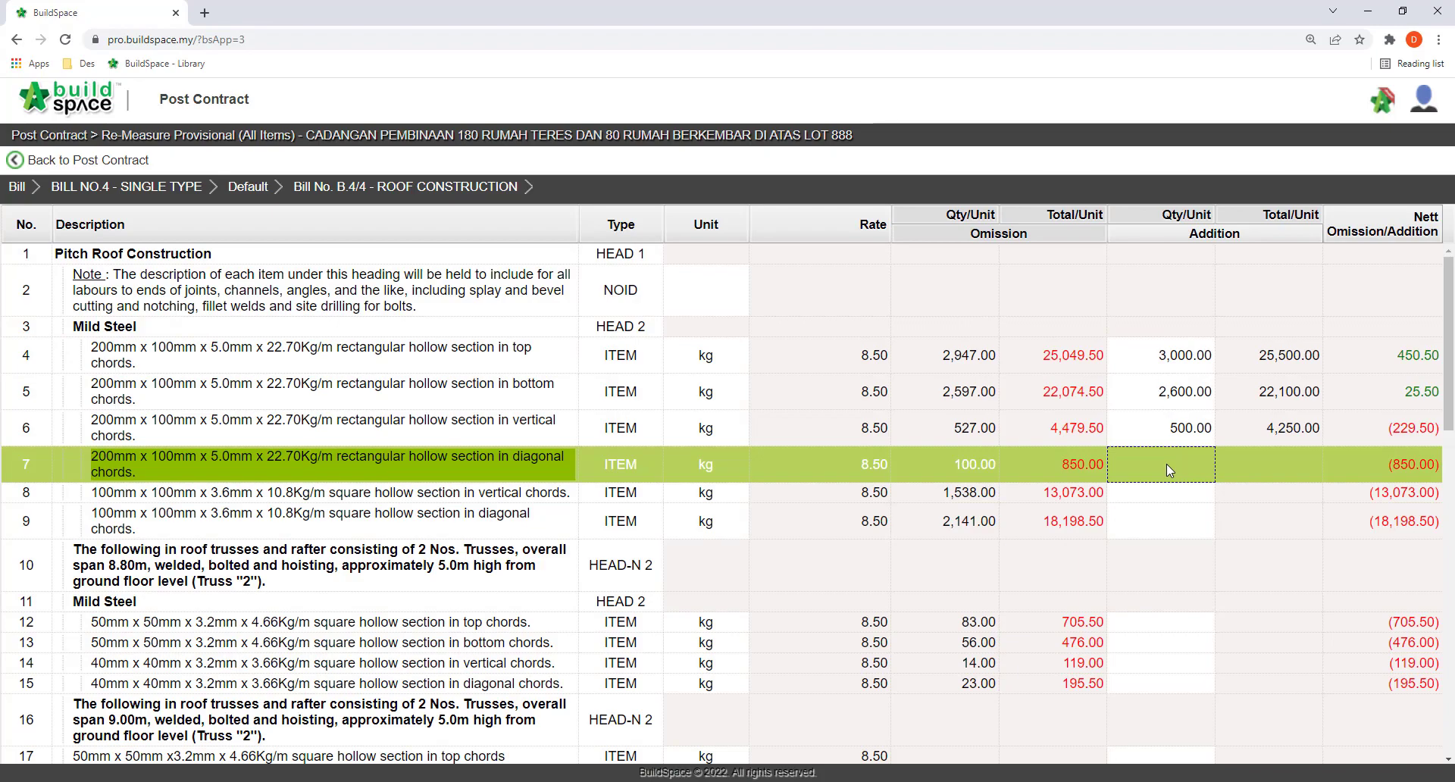
left_click(1166, 464)
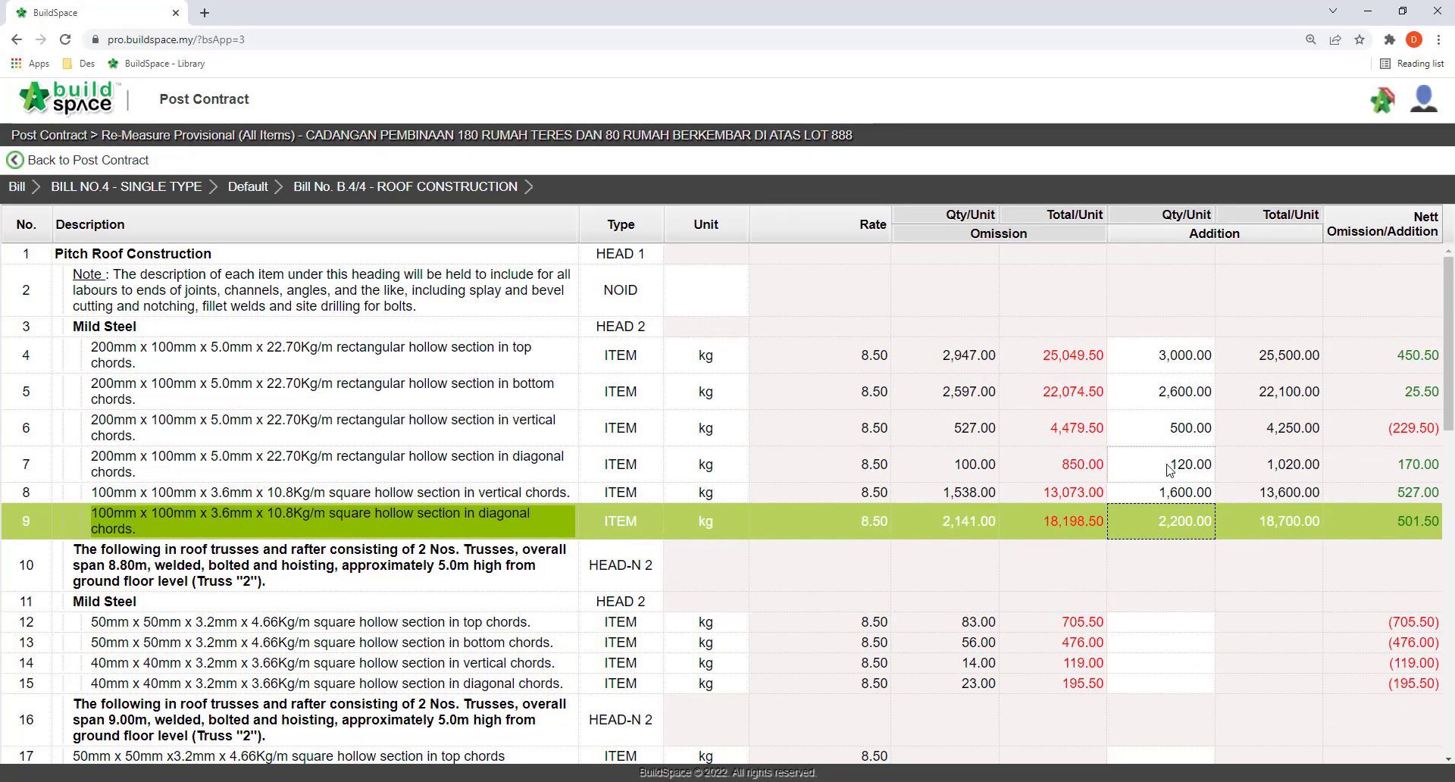
Review the nett omission/addition amounts of the mild steel hollow section items under Pitch Roof Construction.
left_click(1352, 511)
left_click(1361, 491)
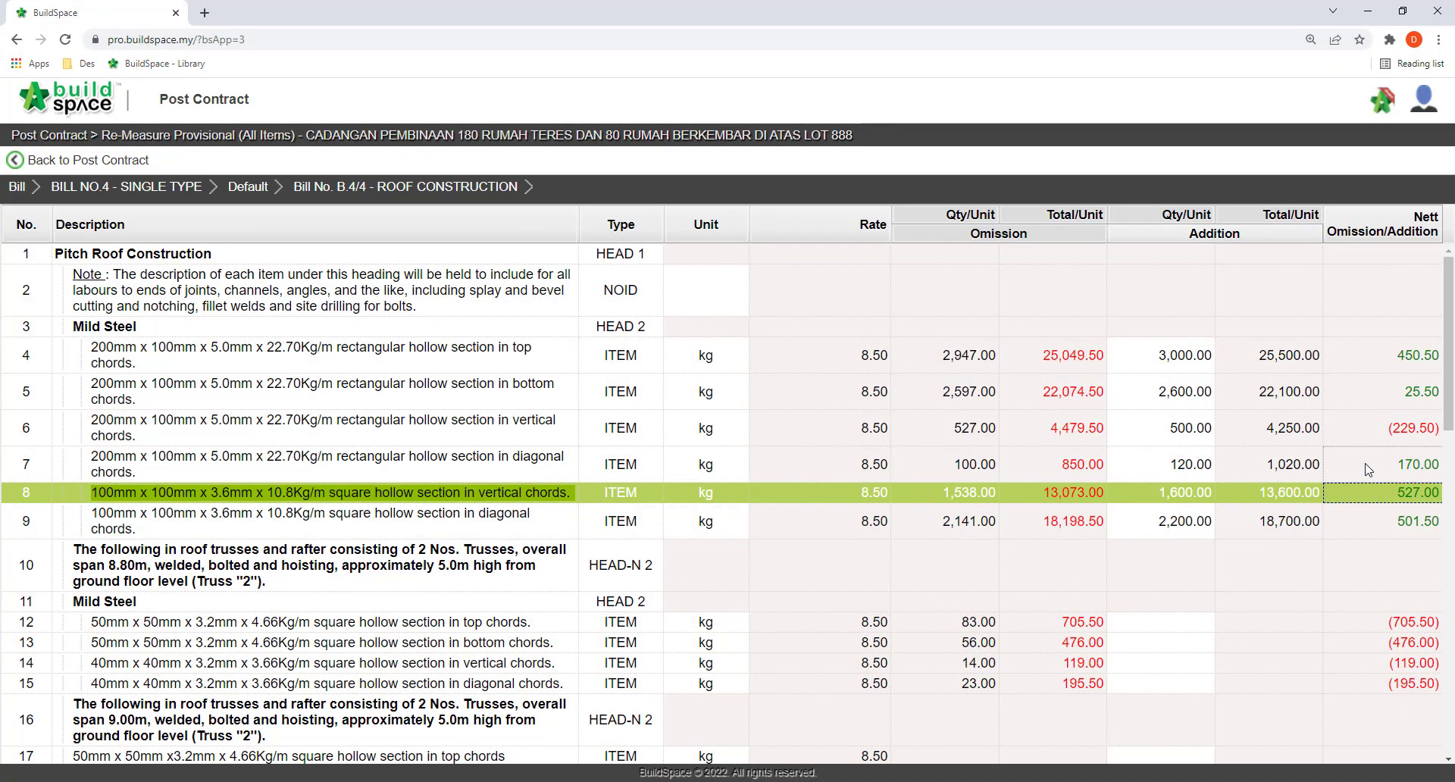
left_click(1365, 463)
left_click(1367, 388)
left_click(1372, 356)
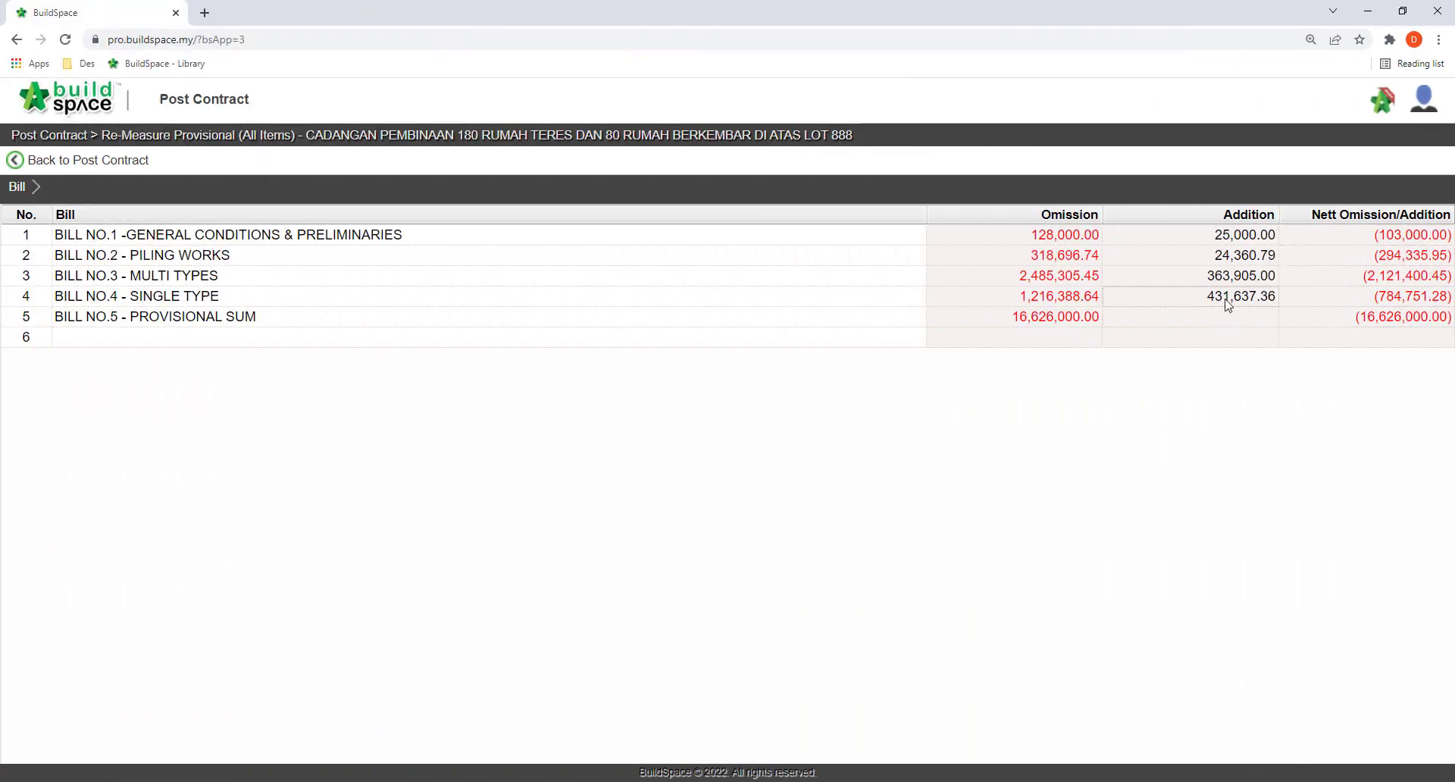
Return to the bill list and review the addition and nett amounts of BILL NO.4 - SINGLE TYPE and the addition of BILL NO.3 - MULTI TYPES.
left_click(1224, 300)
left_click(1335, 300)
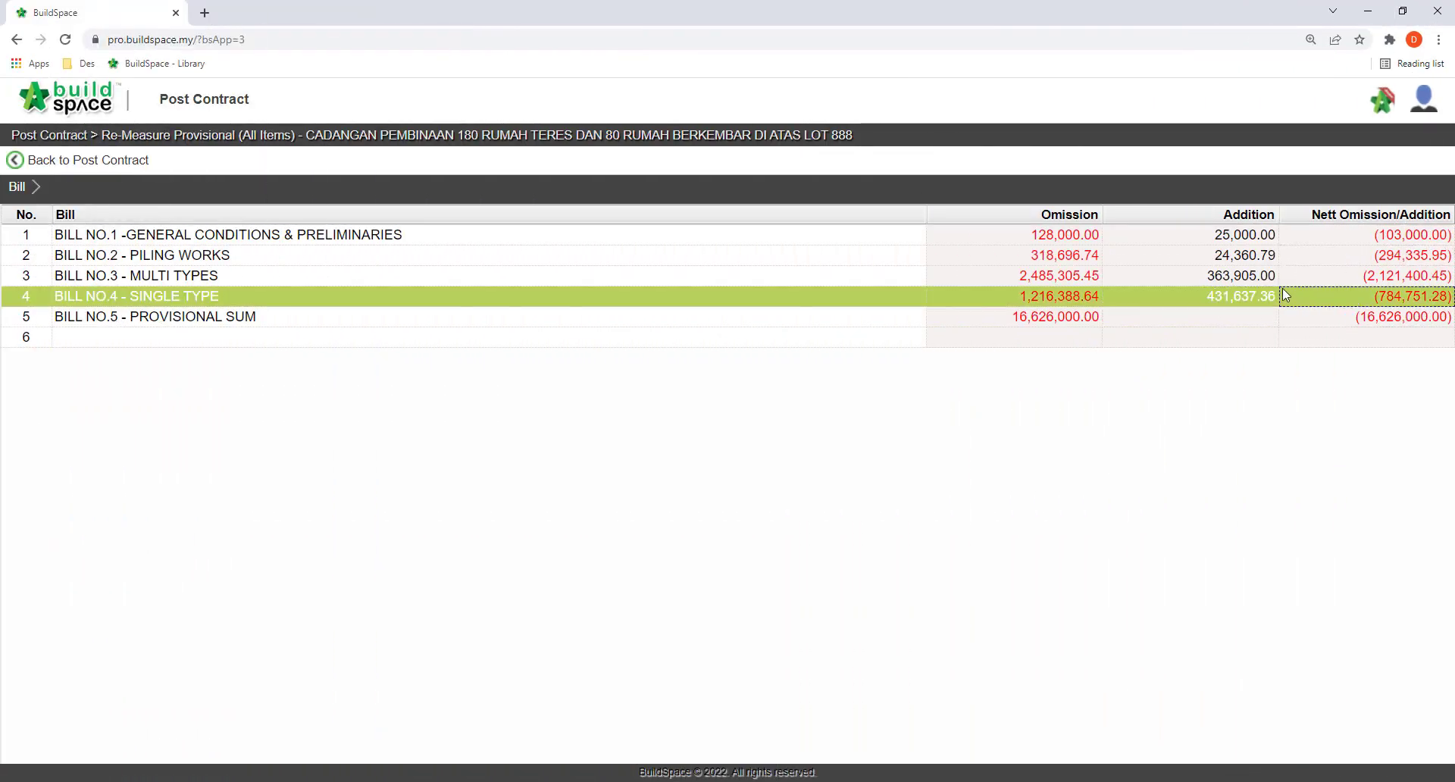
left_click(1247, 279)
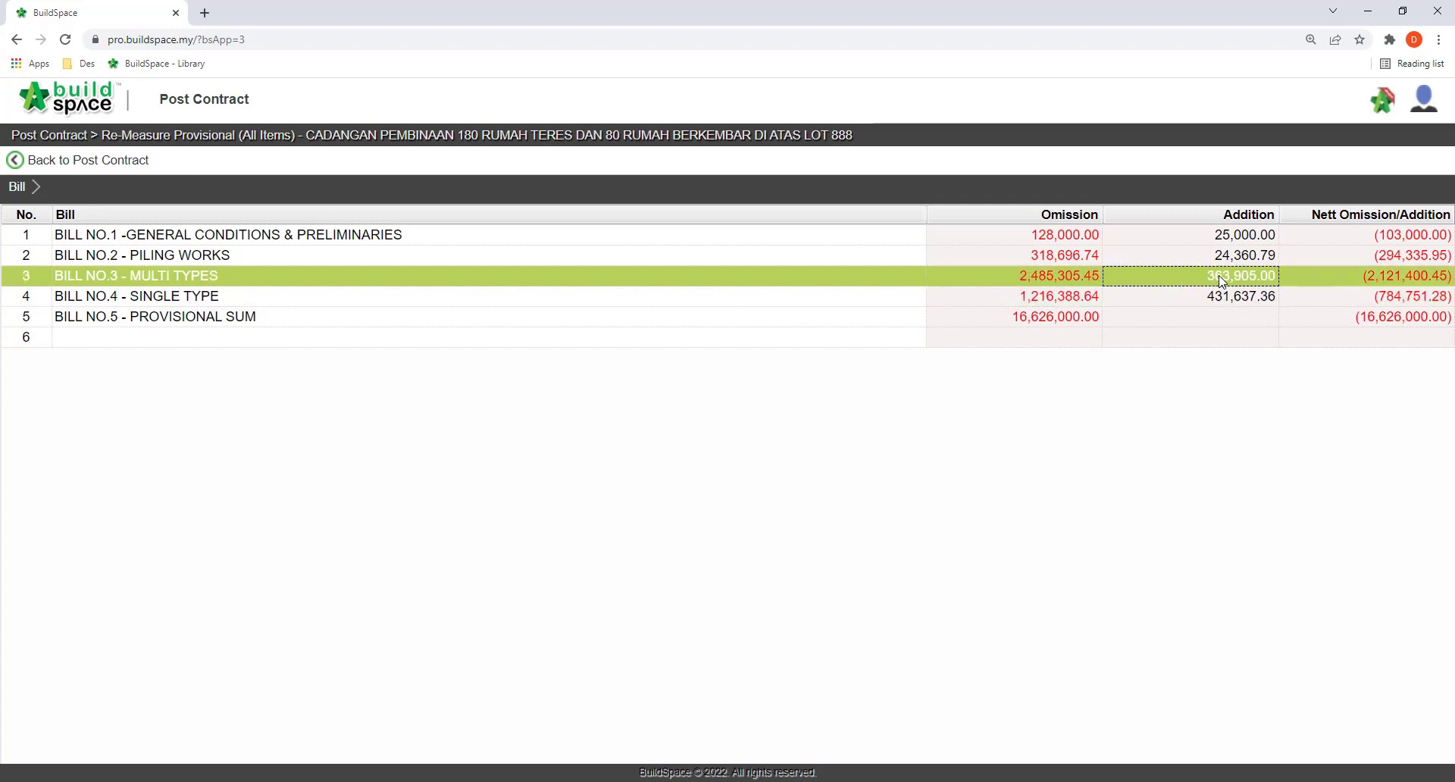